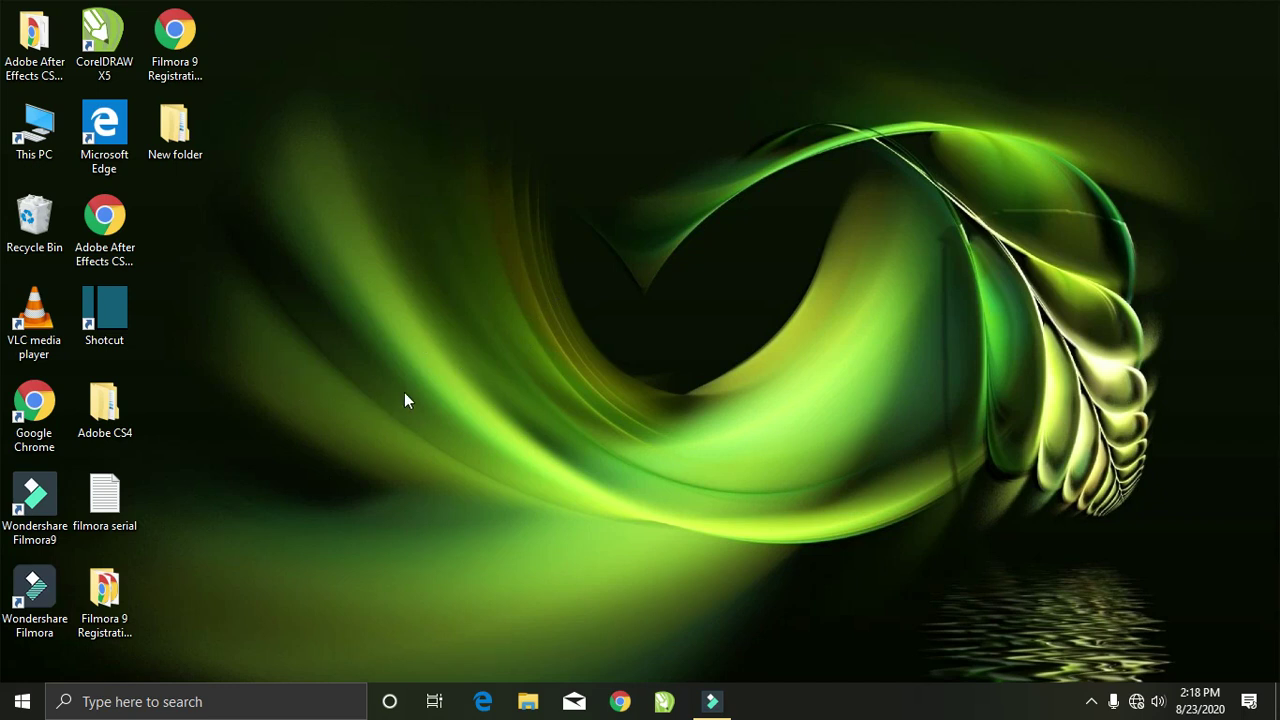
# - Launch CorelDRAW 12 through a Windows search for "coreldraw" and replace its open graphic with a new blank document
pyautogui.click(240, 697)
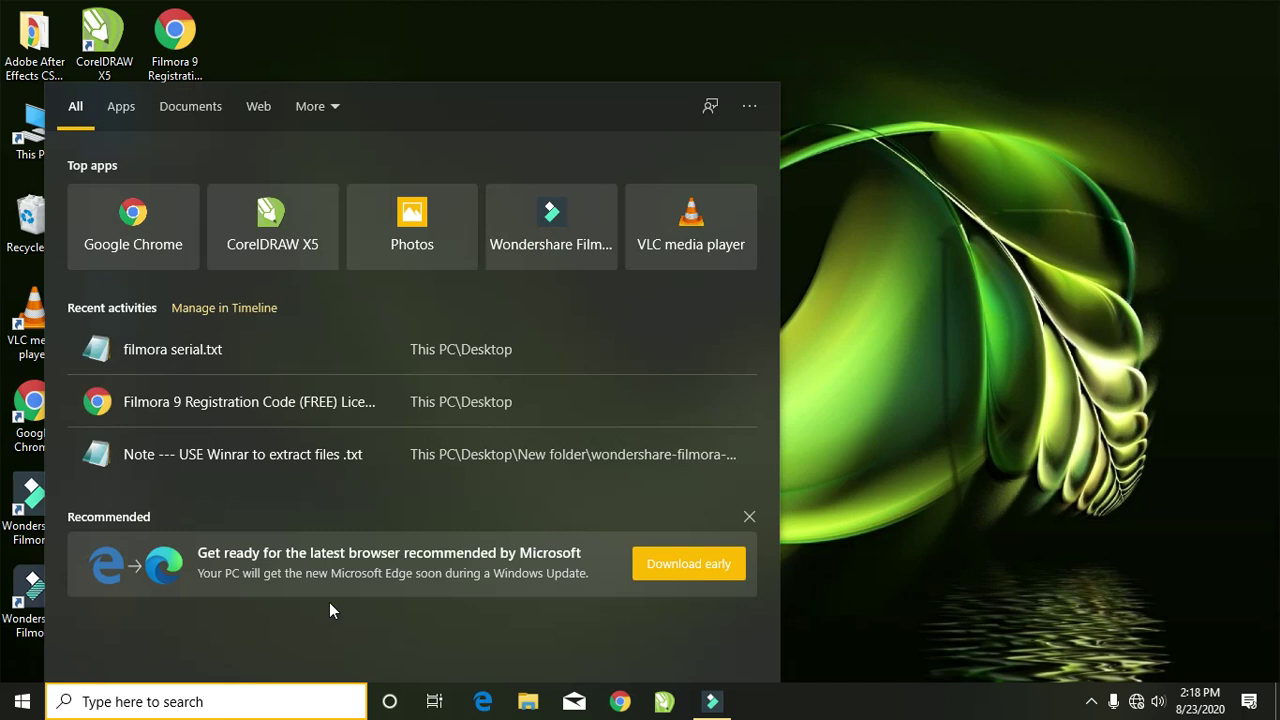
pyautogui.write('co')
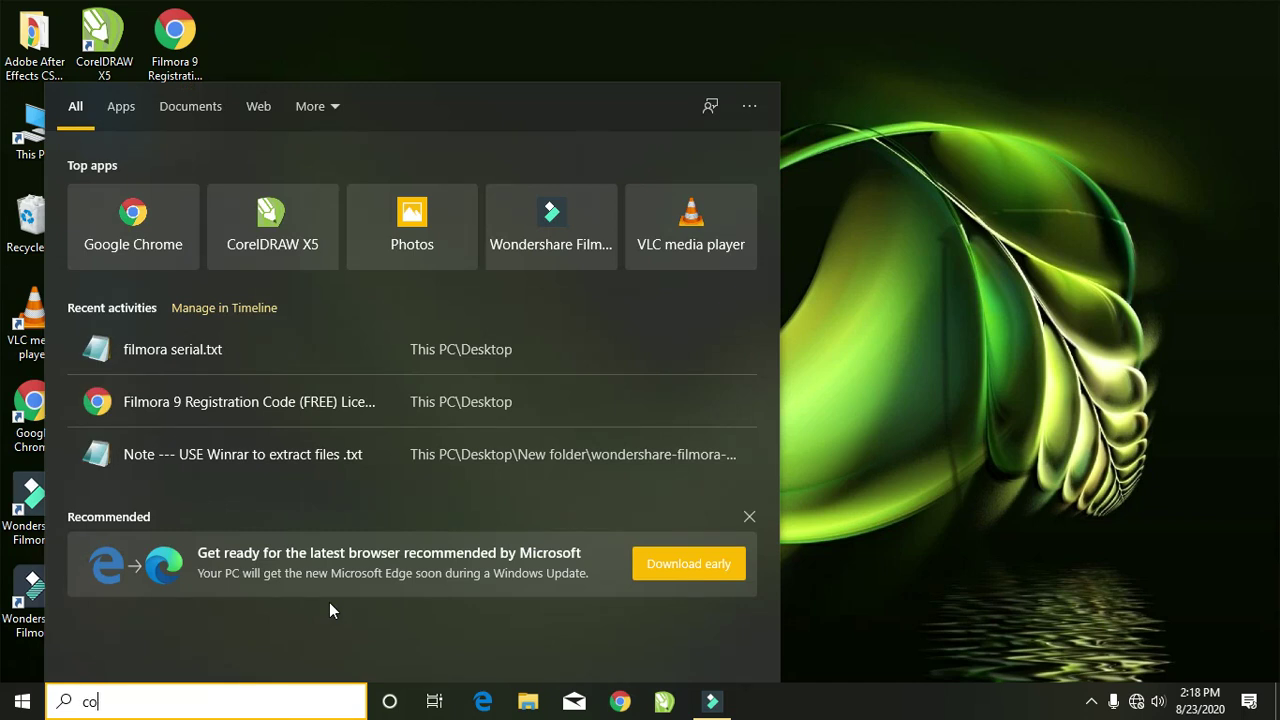
pyautogui.write('reld')
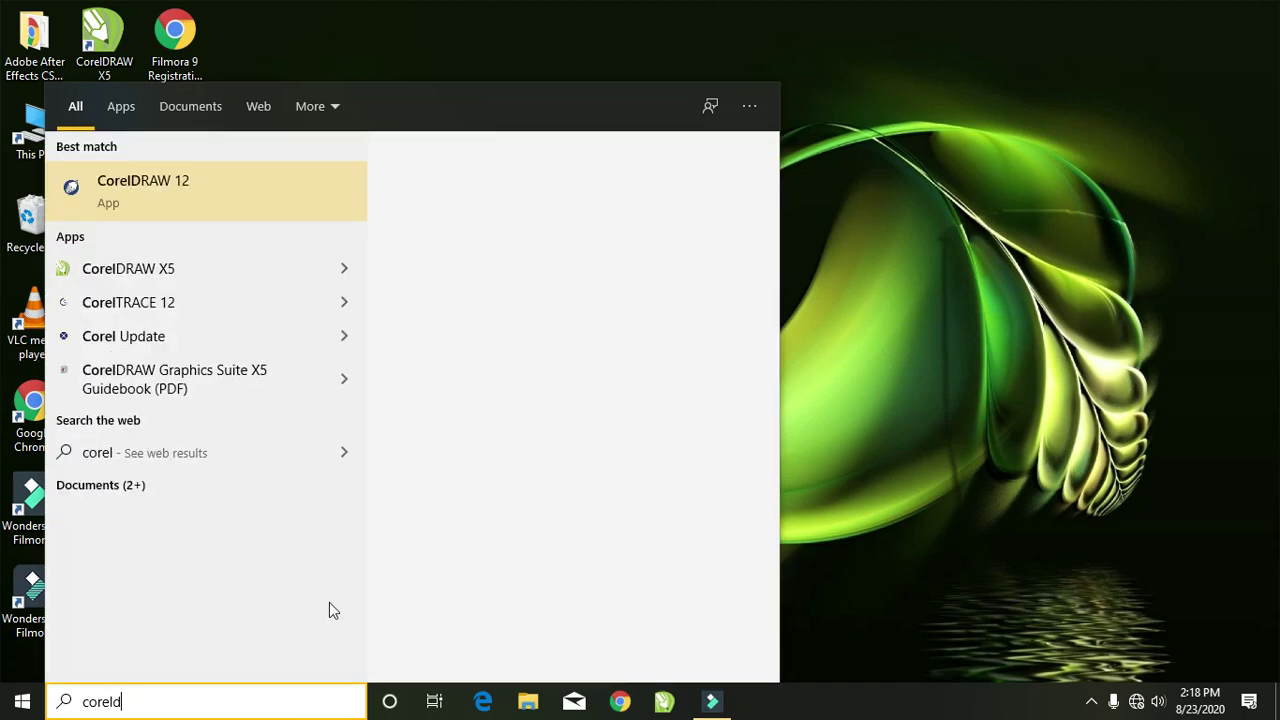
pyautogui.write('raw')
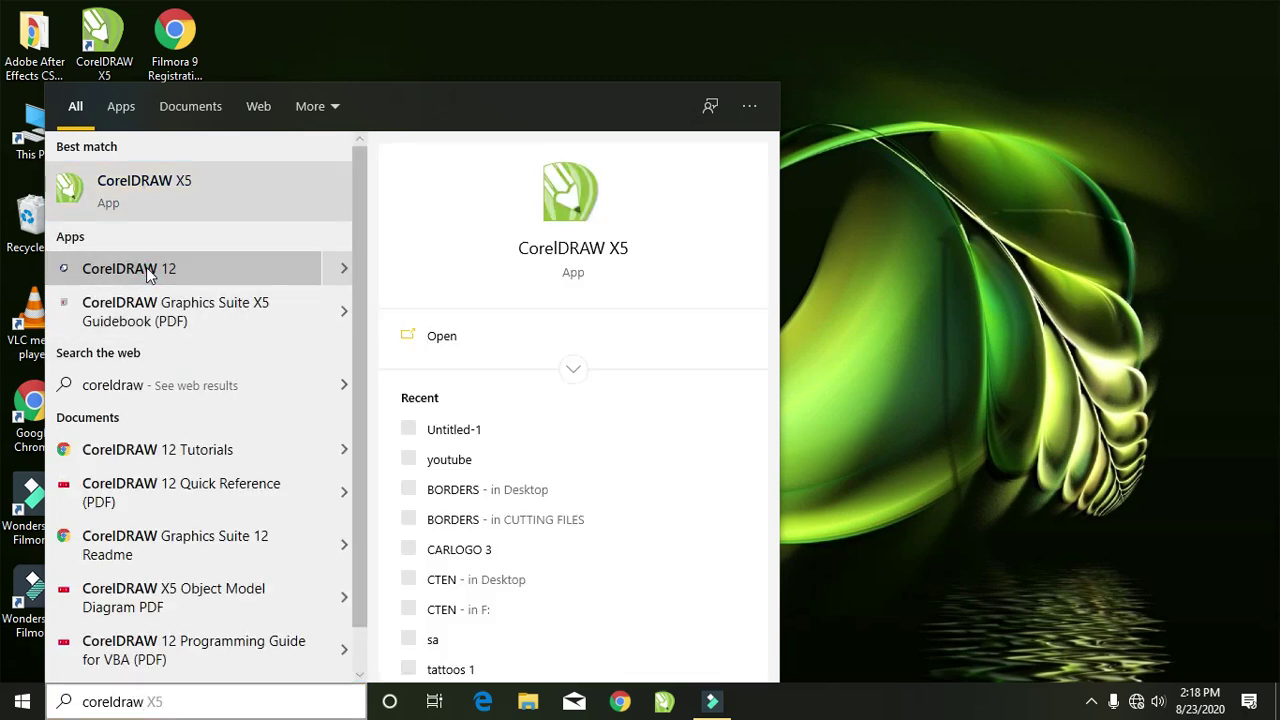
pyautogui.click(146, 270)
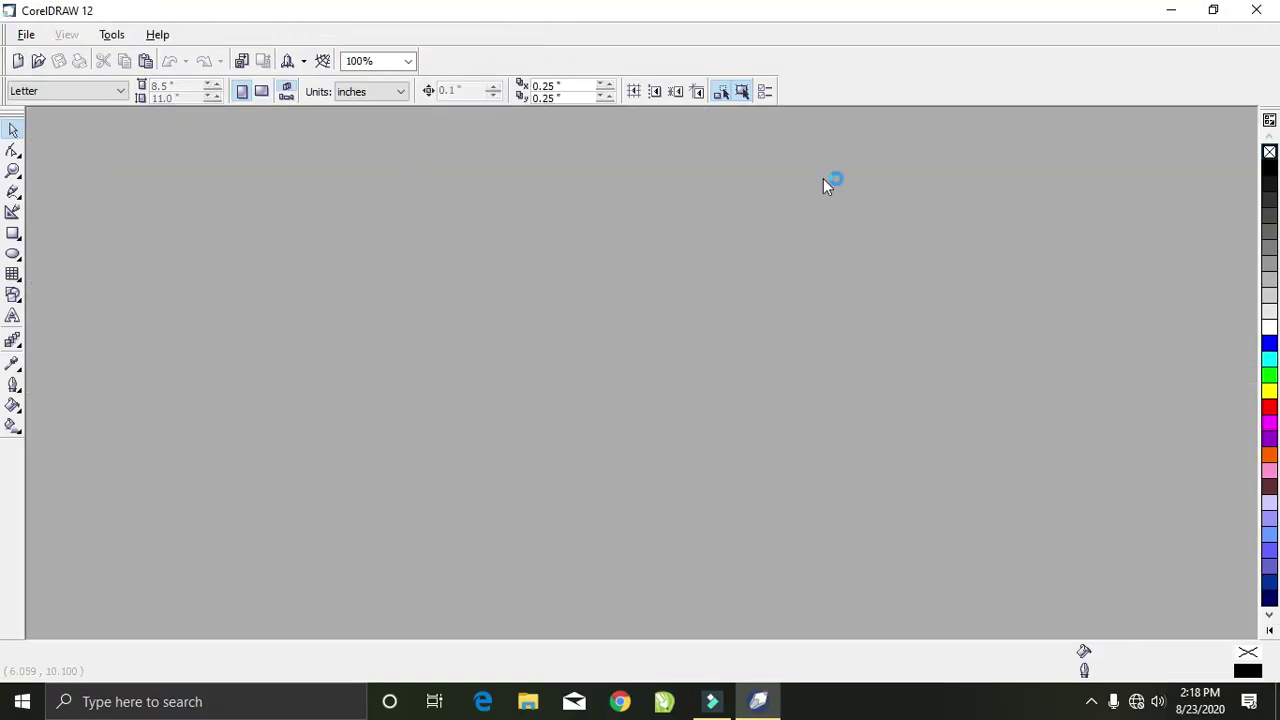
pyautogui.click(1276, 34)
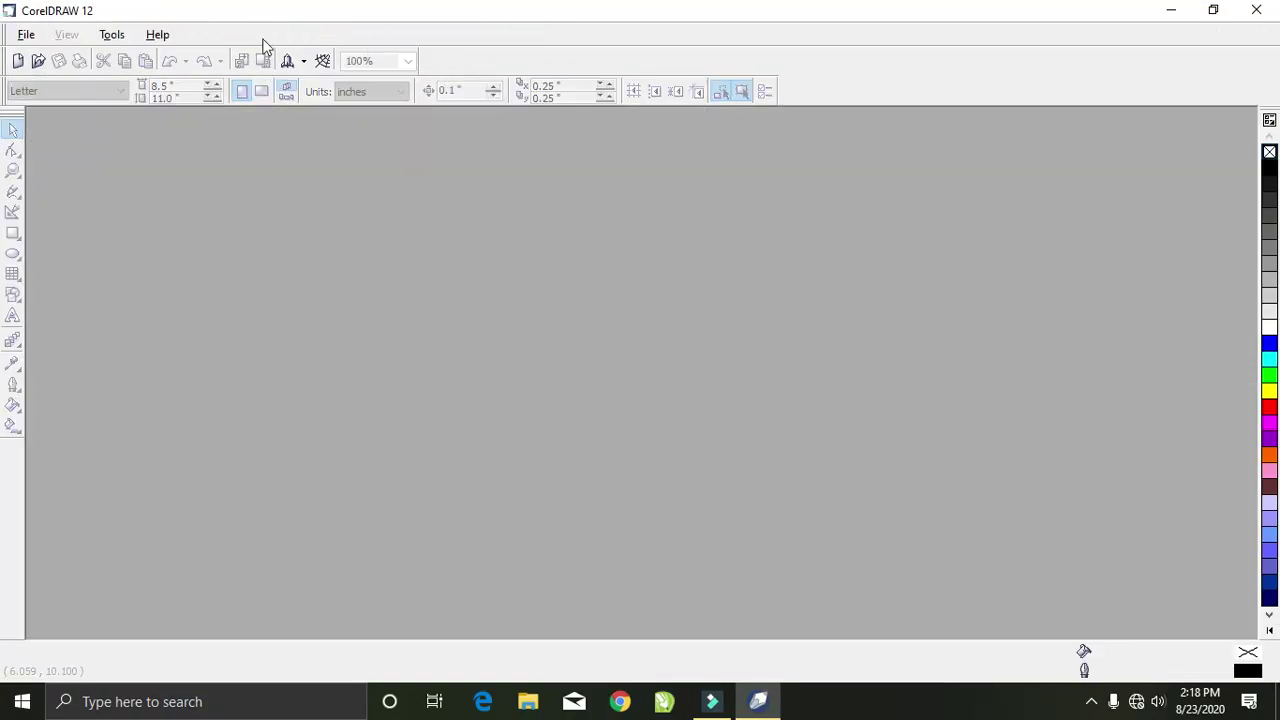
pyautogui.click(18, 61)
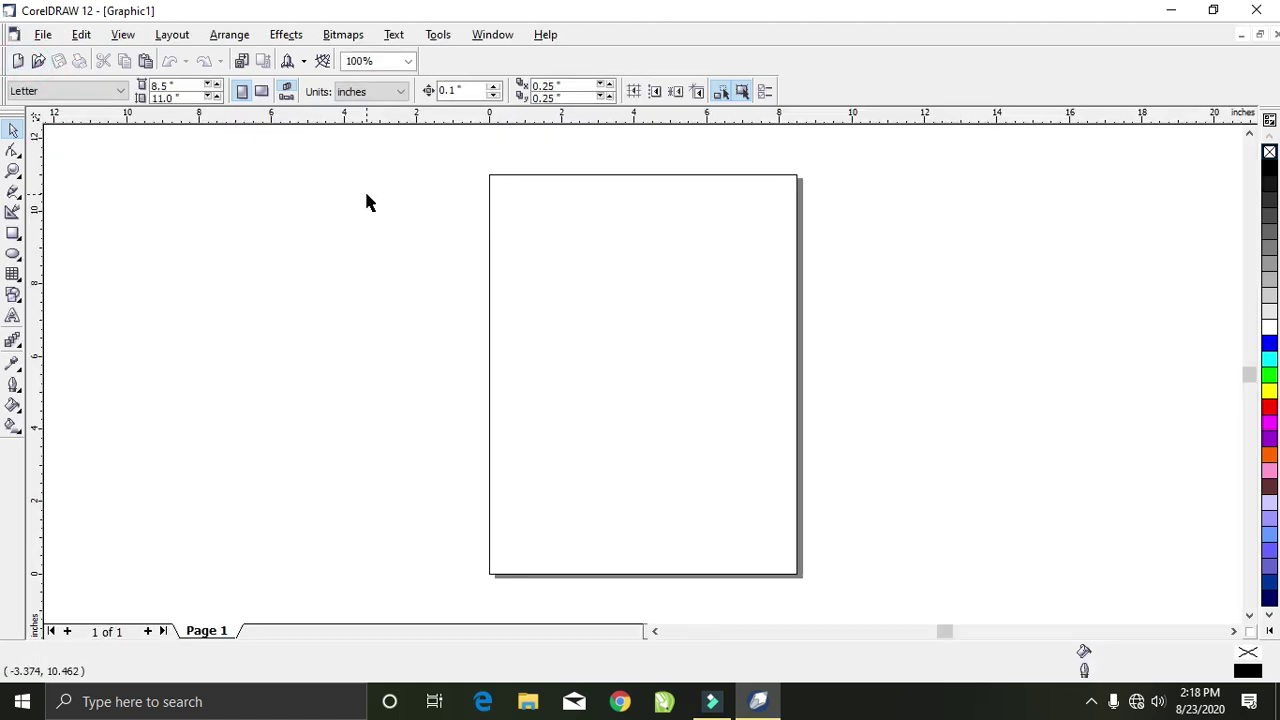
# - Set the On CorelDRAW start-up behaviour to Welcome Screen in the general workspace options
pyautogui.click(437, 36)
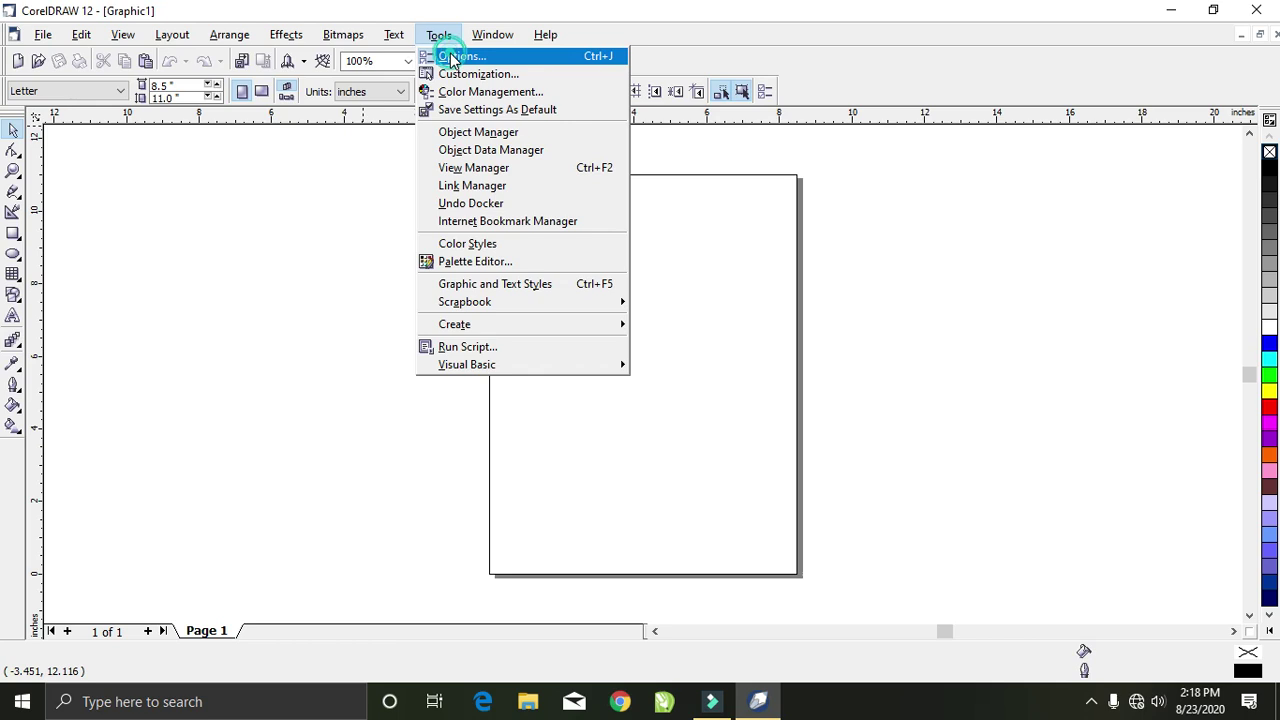
pyautogui.click(460, 57)
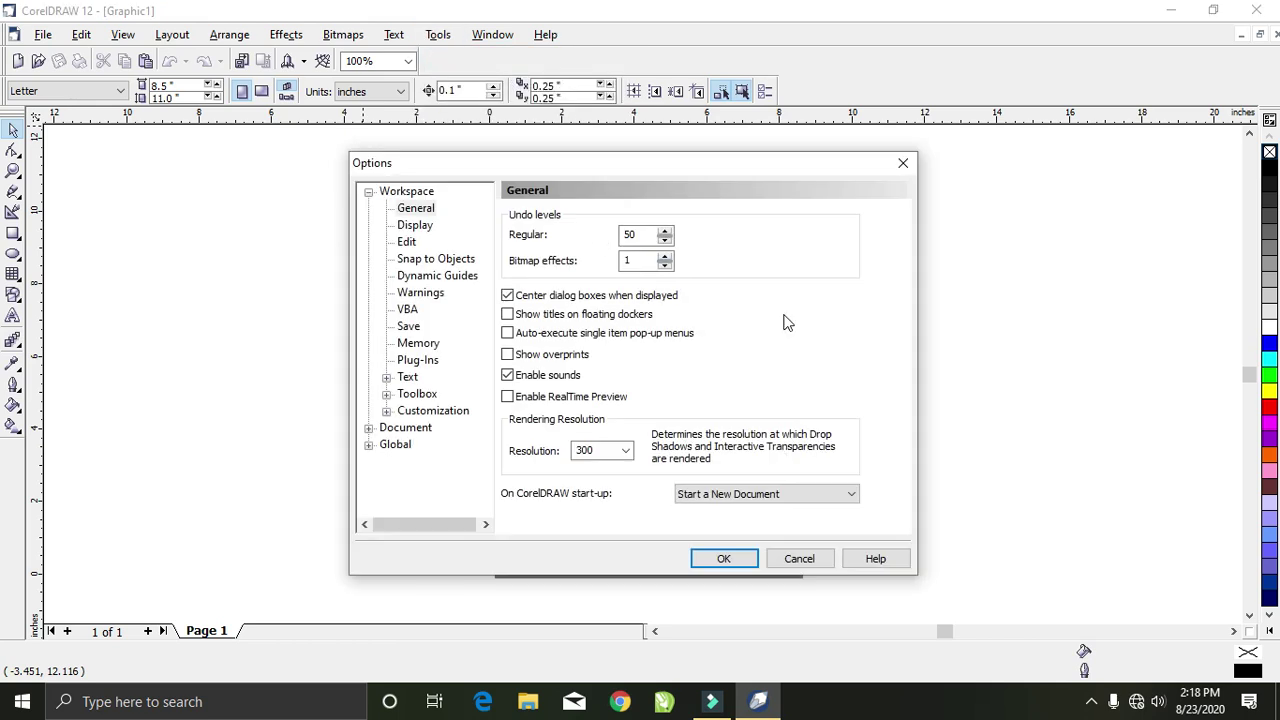
pyautogui.click(848, 493)
pyautogui.click(720, 511)
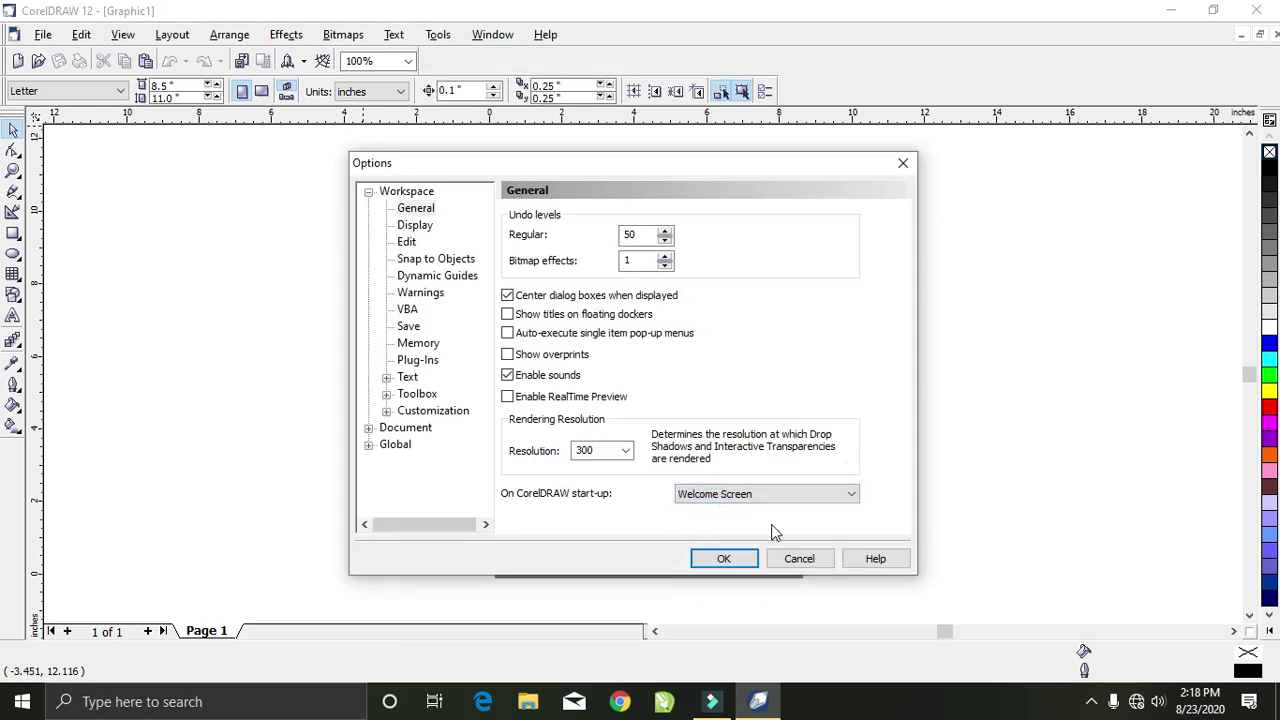
pyautogui.click(732, 558)
# - Restart CorelDRAW 12 and dismiss its welcome screen in favour of a new blank document
pyautogui.click(1263, 12)
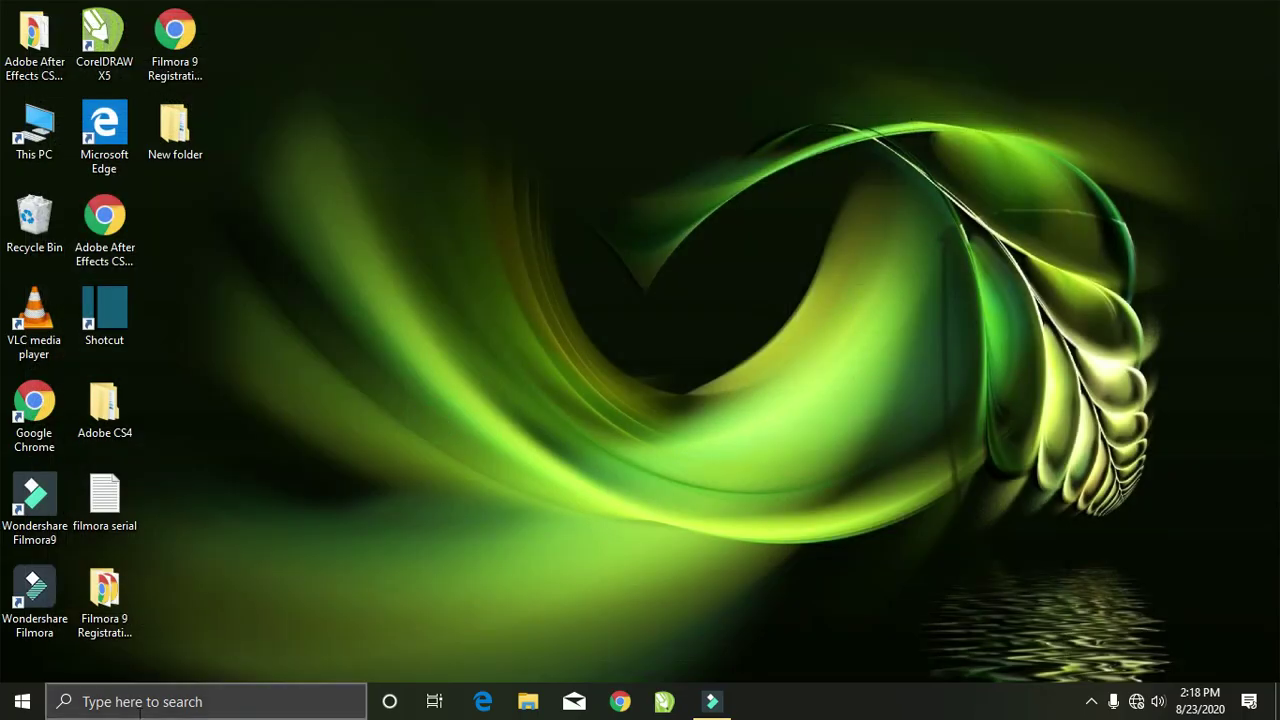
pyautogui.click(95, 708)
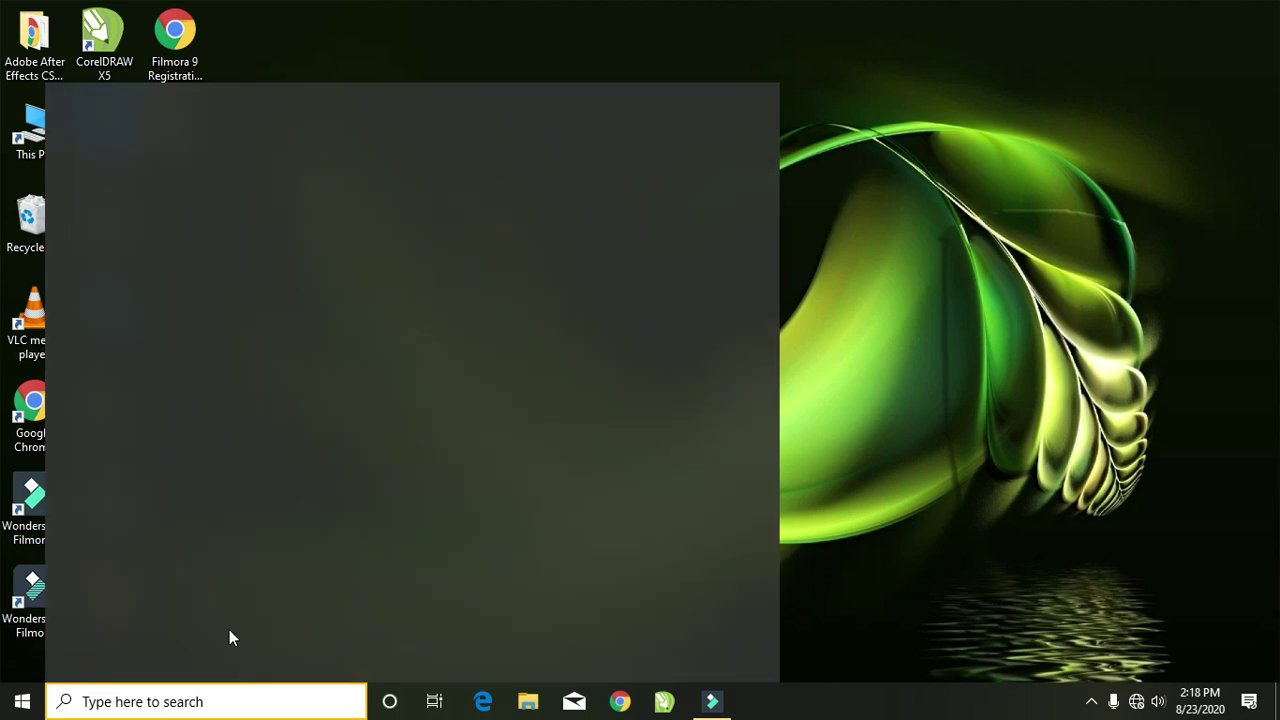
pyautogui.write('core')
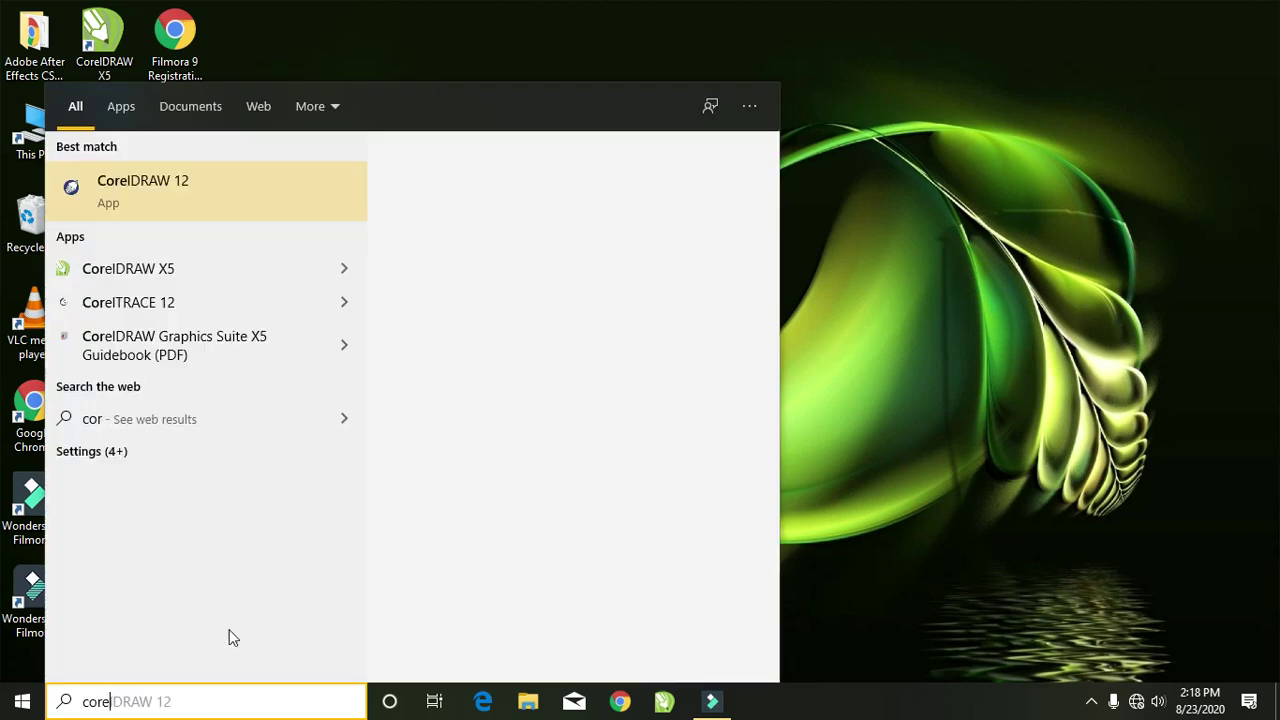
pyautogui.write('ld')
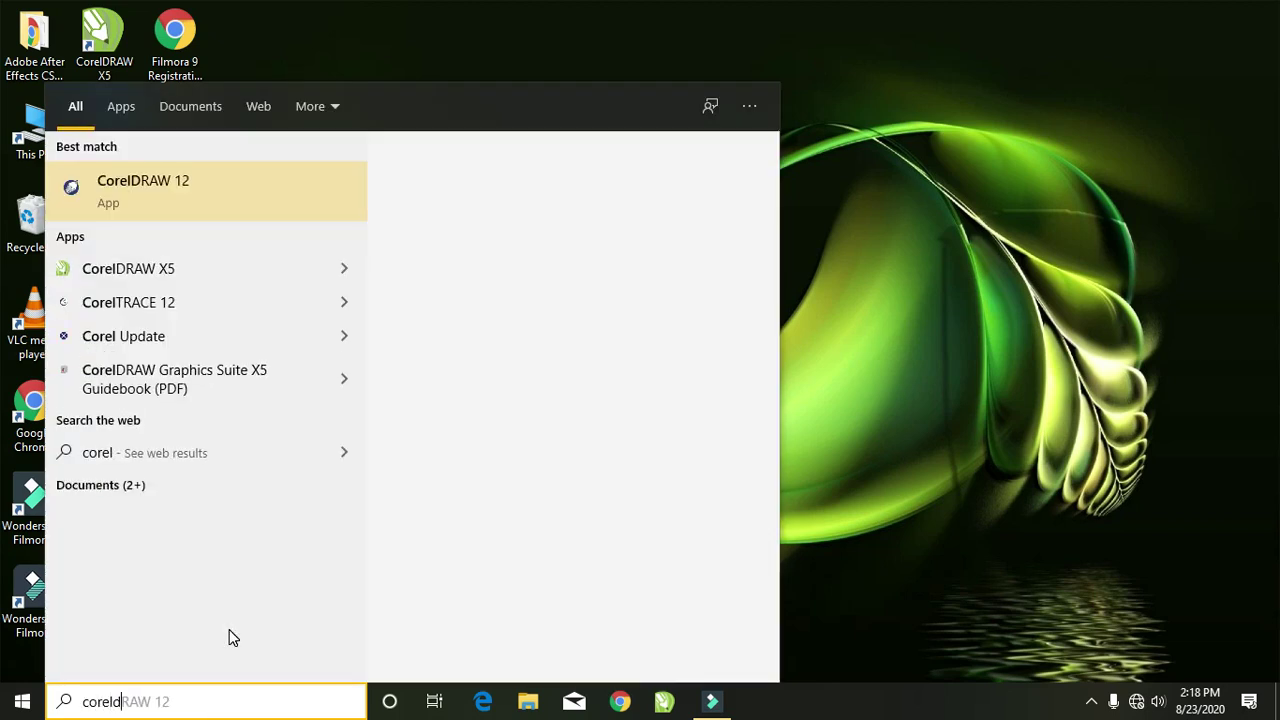
pyautogui.write('raw')
pyautogui.click(172, 168)
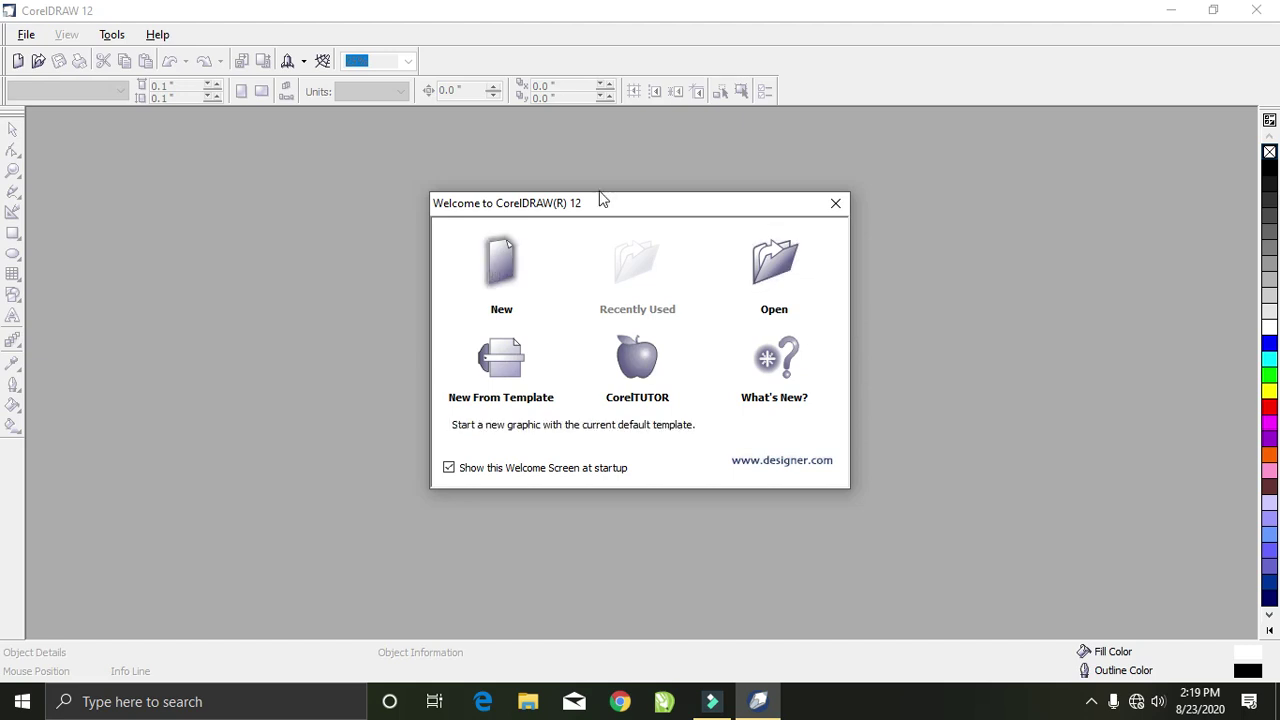
pyautogui.click(836, 212)
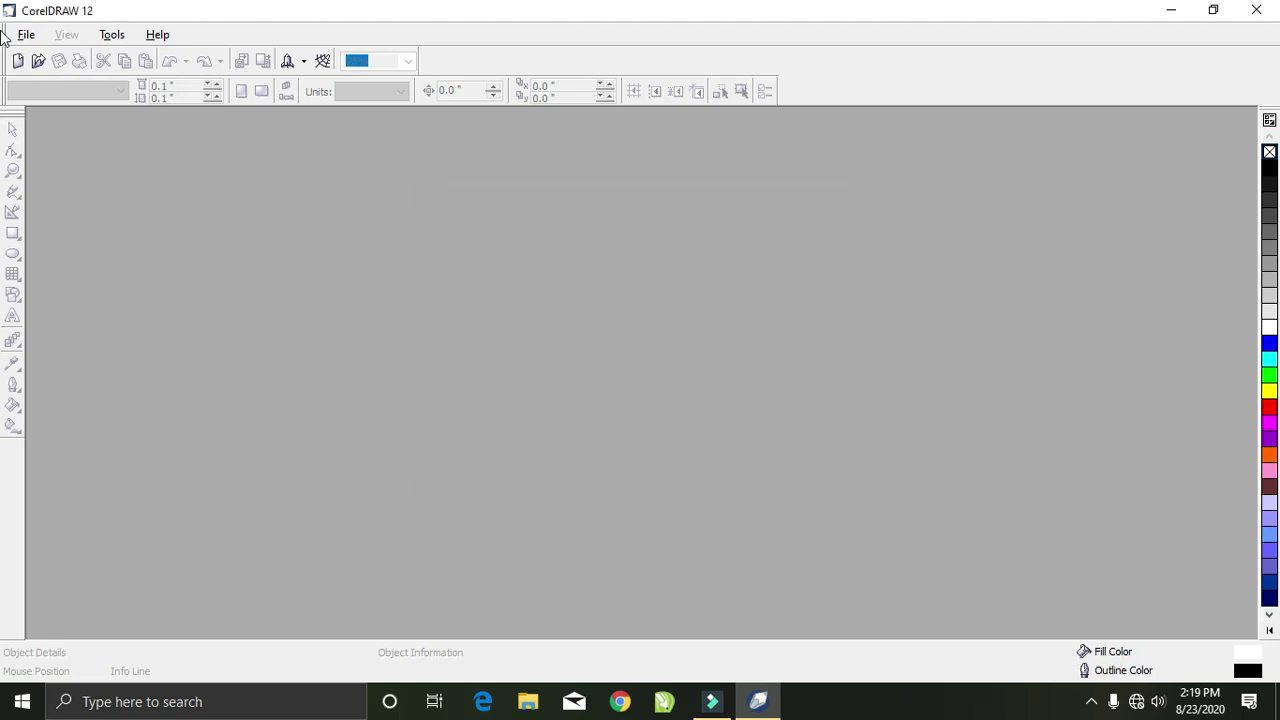
pyautogui.click(18, 61)
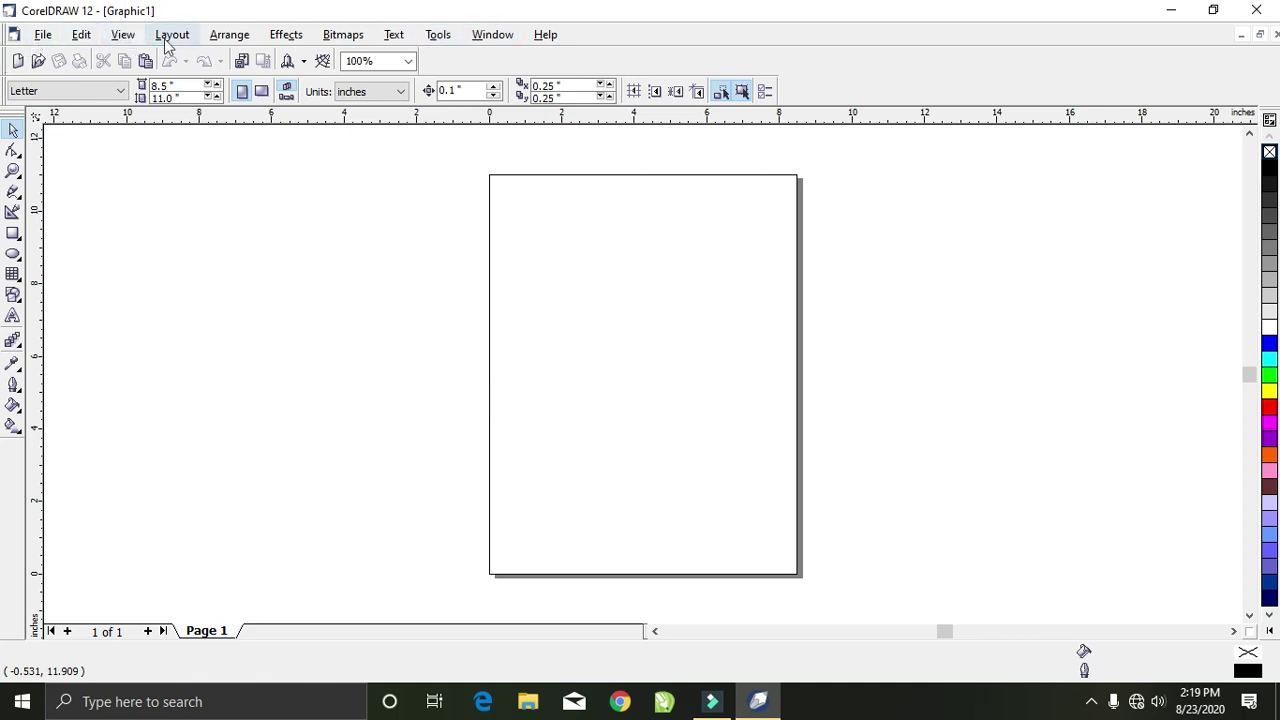
# - Set the On CorelDRAW start-up behaviour to Start a New Document in the general workspace options
pyautogui.click(438, 40)
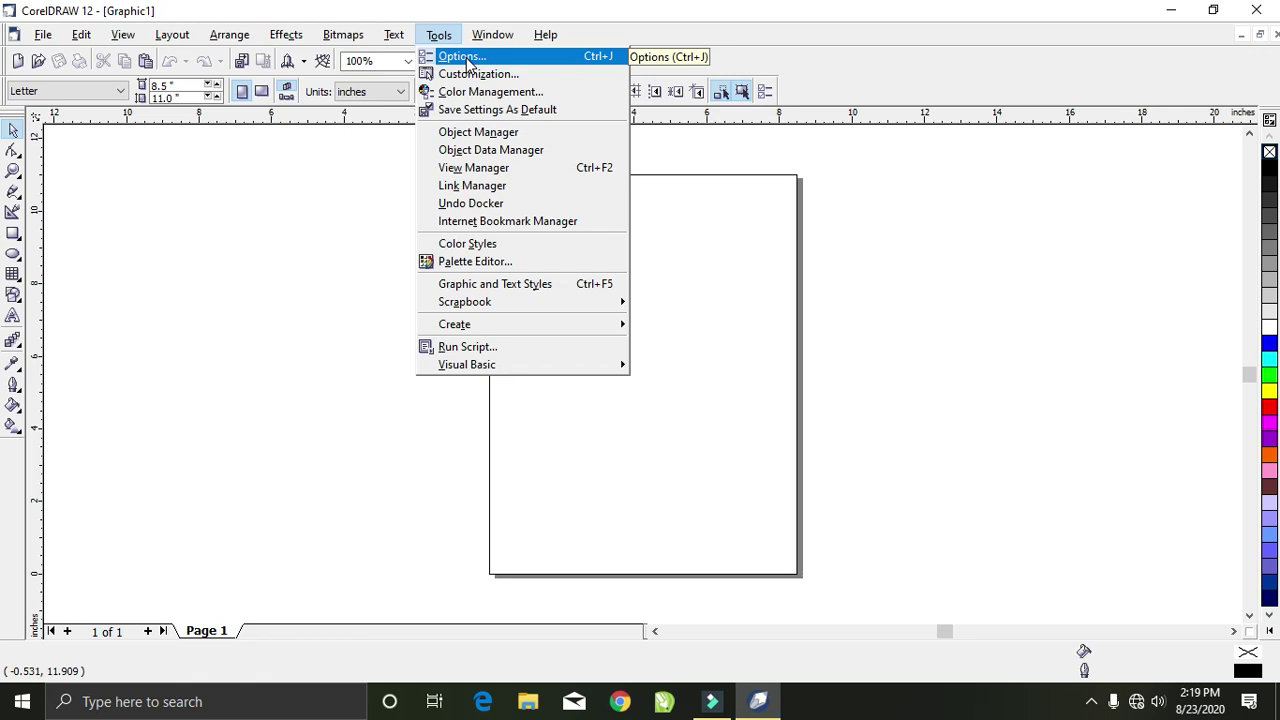
pyautogui.click(466, 60)
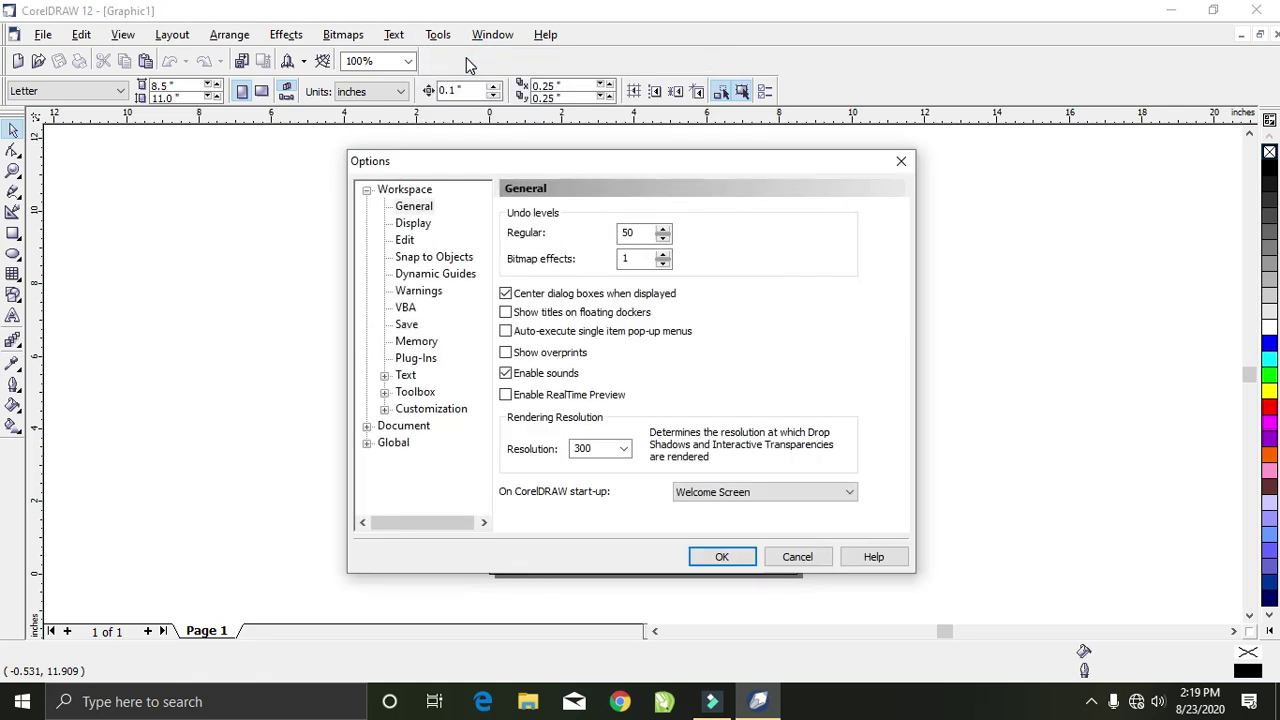
pyautogui.moveTo(677, 161)
pyautogui.mouseDown()
pyautogui.moveTo(682, 131)
pyautogui.moveTo(680, 149)
pyautogui.mouseUp()
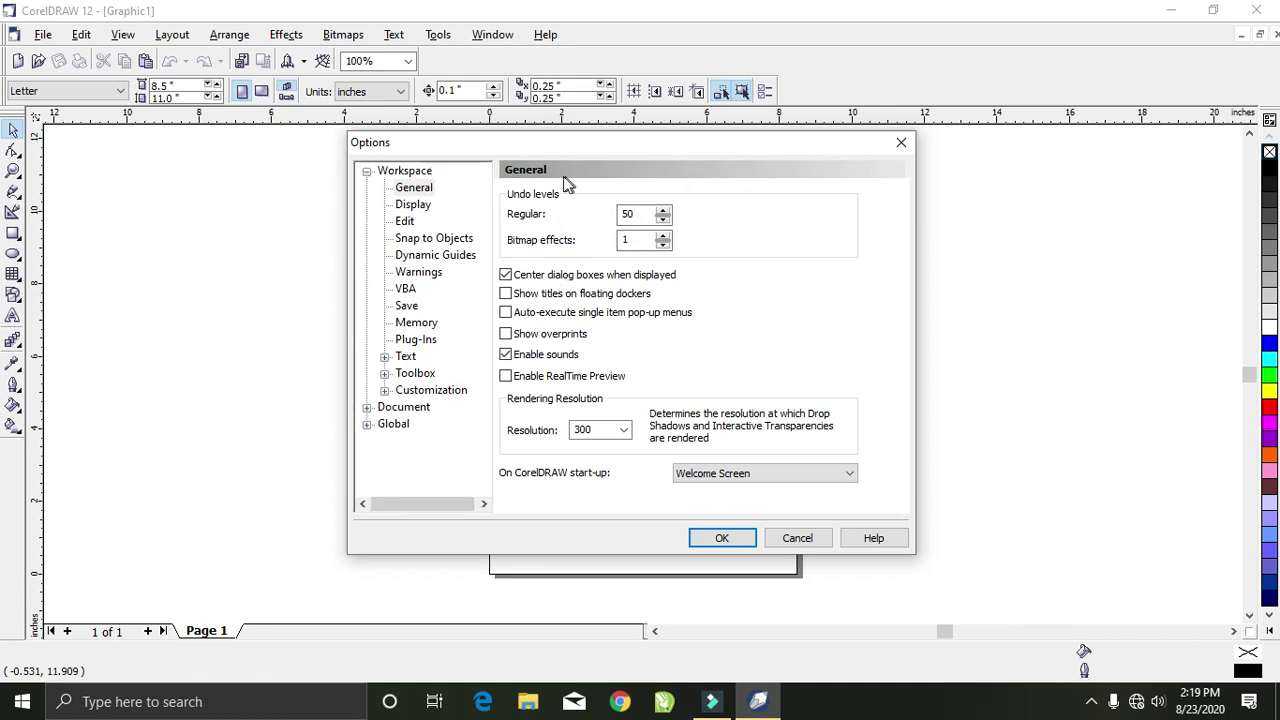
pyautogui.click(414, 188)
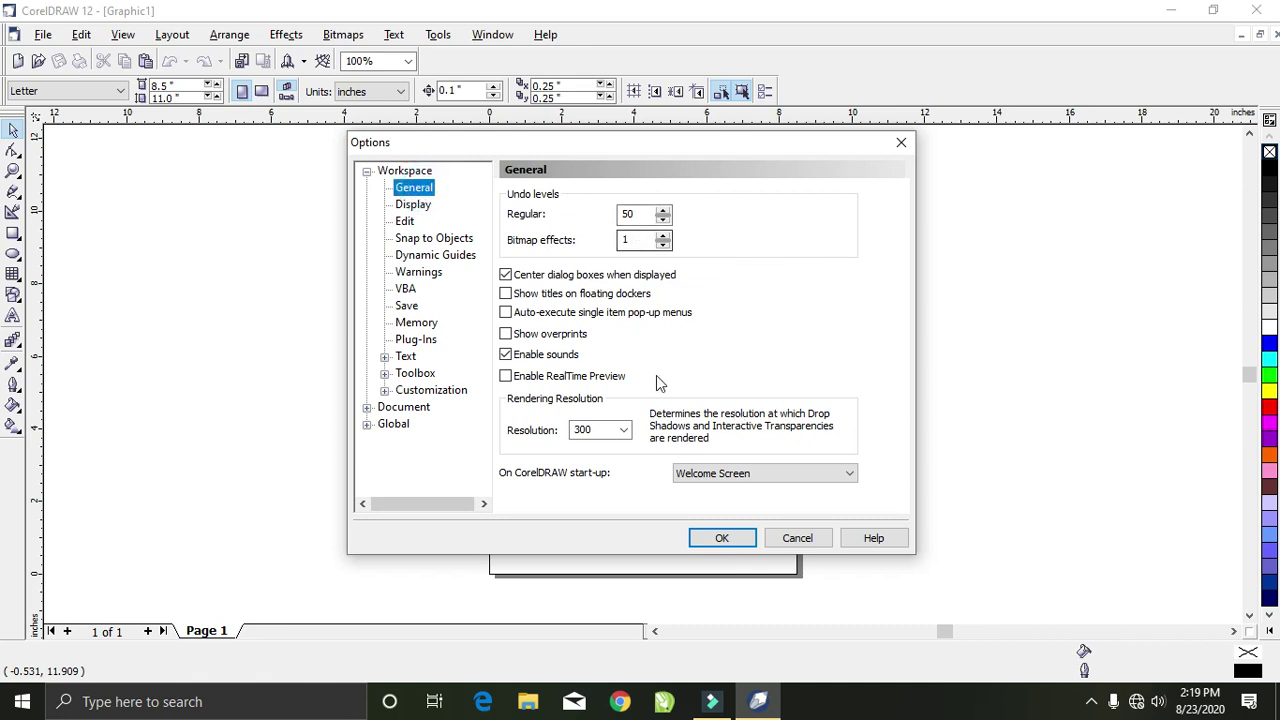
pyautogui.click(849, 474)
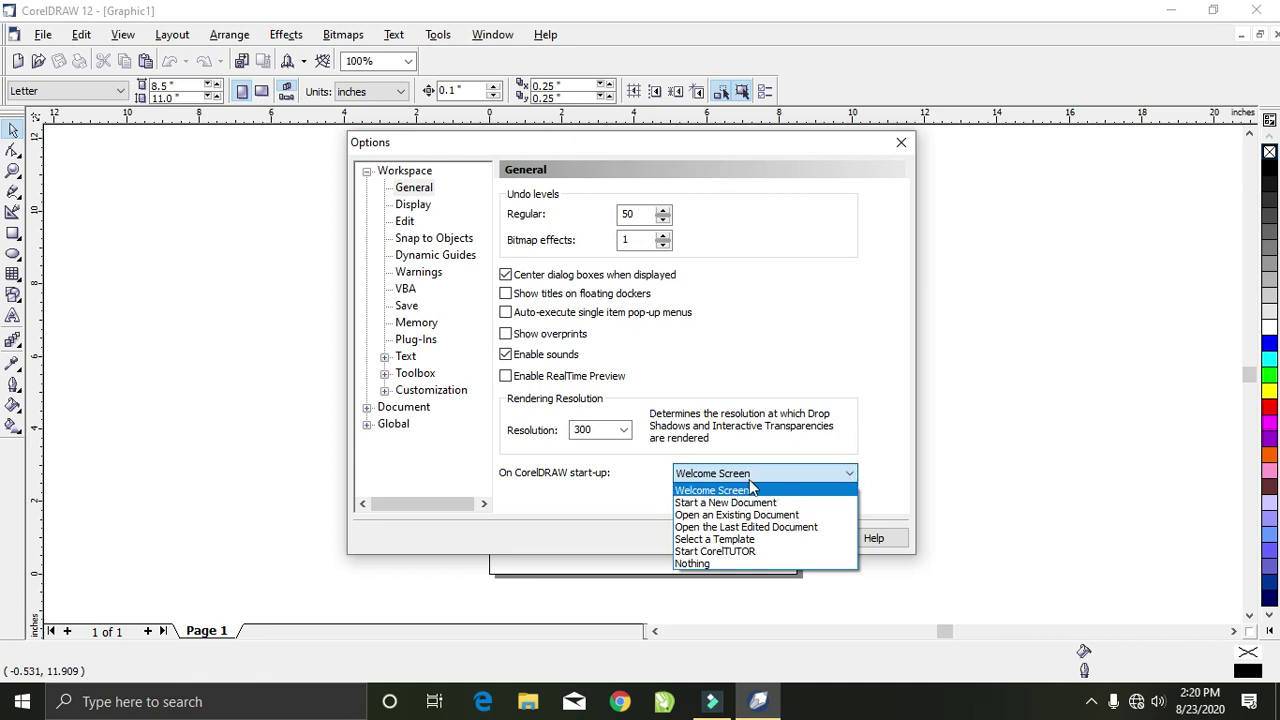
pyautogui.click(693, 503)
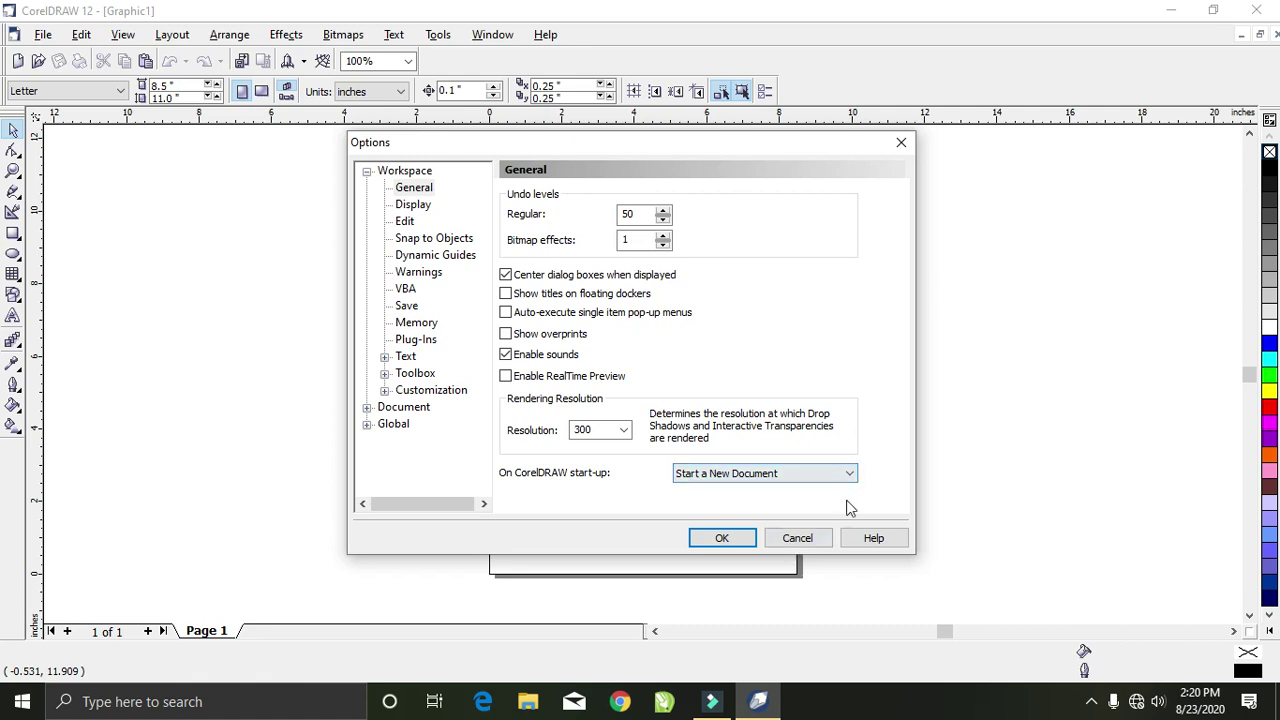
pyautogui.click(849, 474)
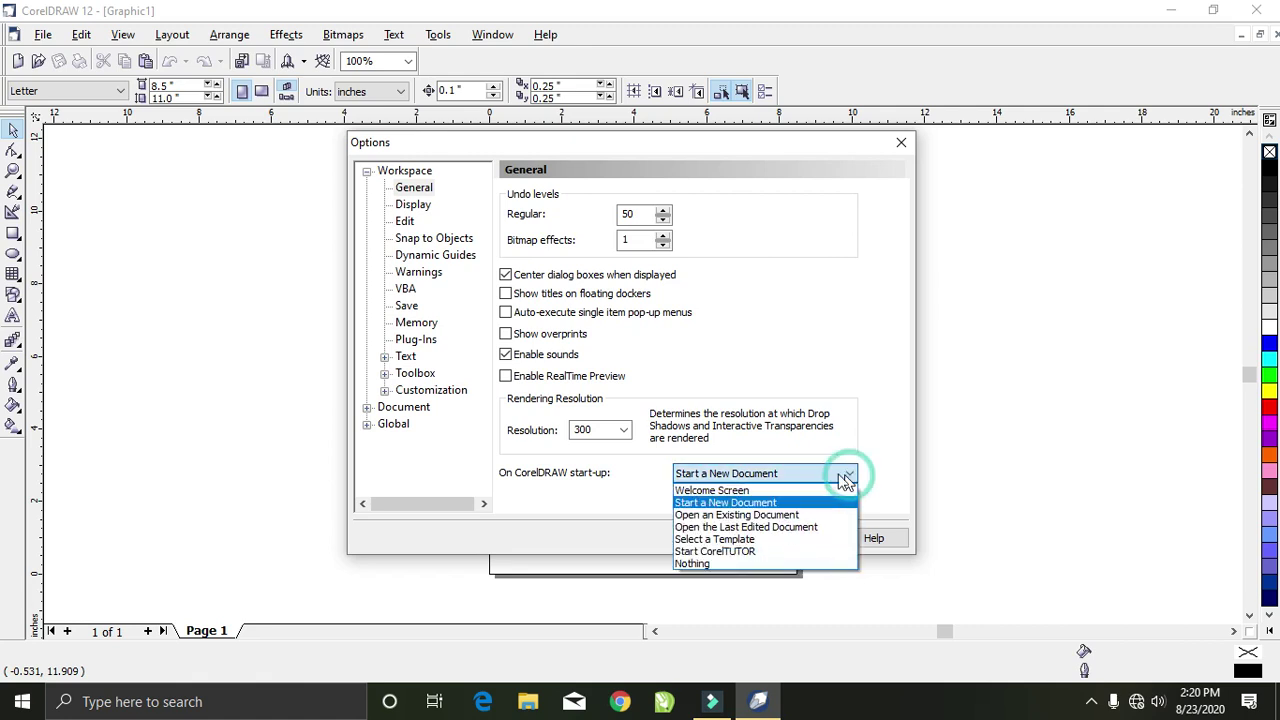
pyautogui.click(738, 503)
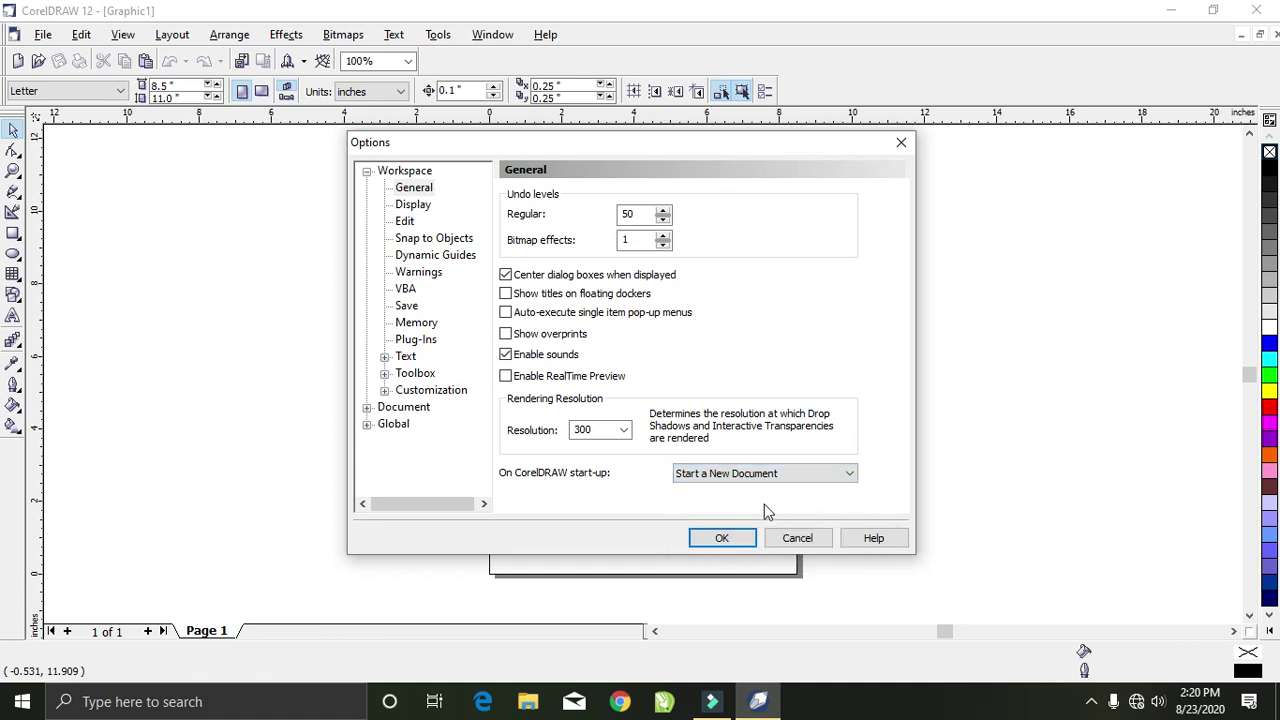
pyautogui.click(720, 542)
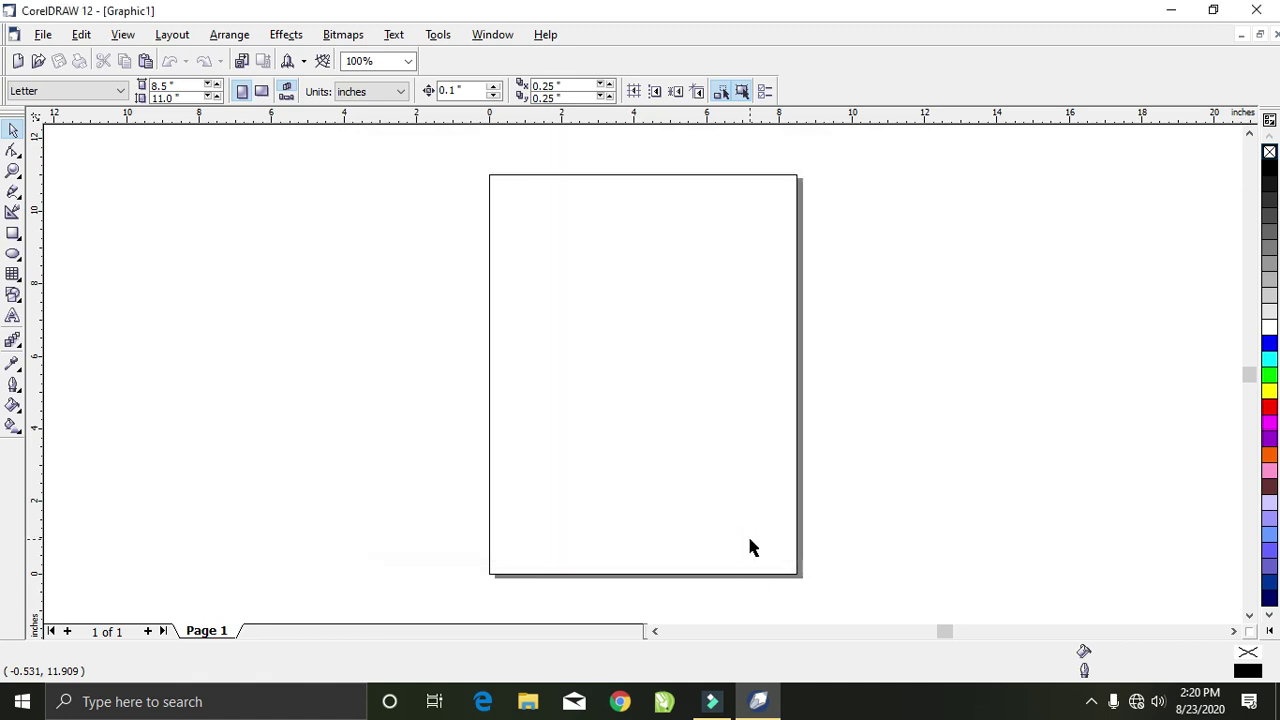
# - Close CorelDRAW 12 and launch it again through a Windows search for "corel"
pyautogui.click(1255, 12)
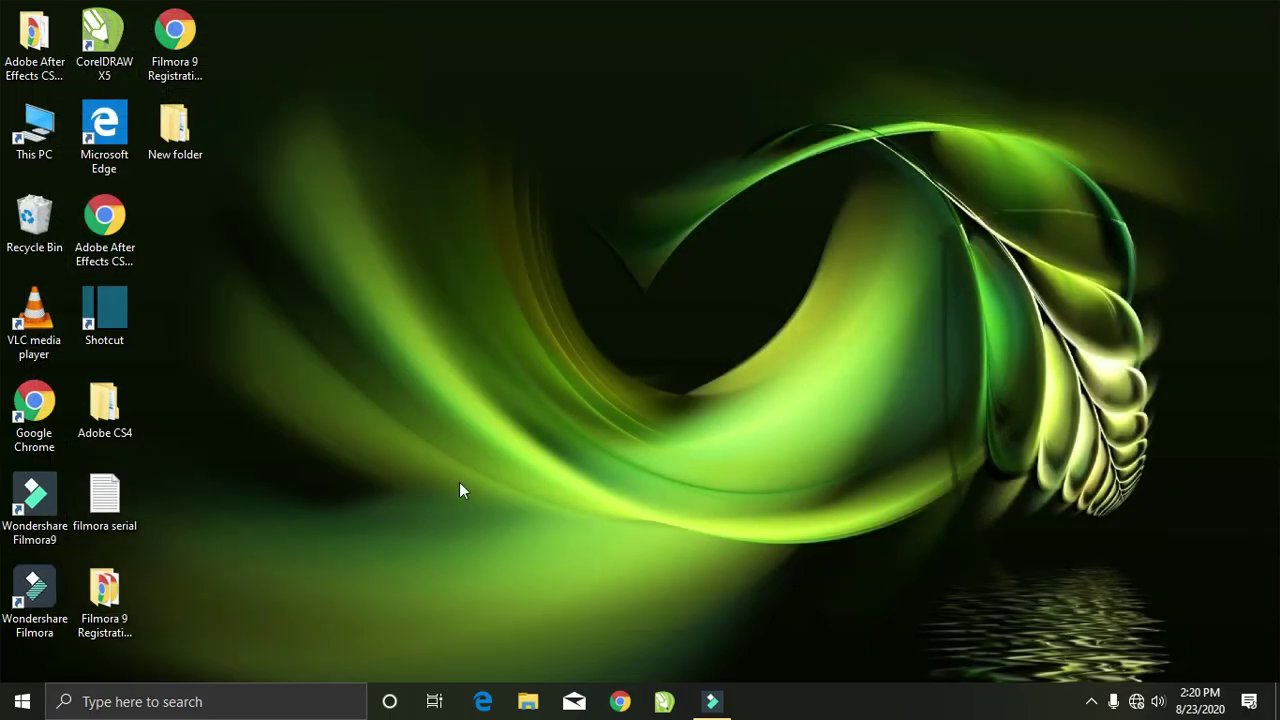
pyautogui.press('super+s')
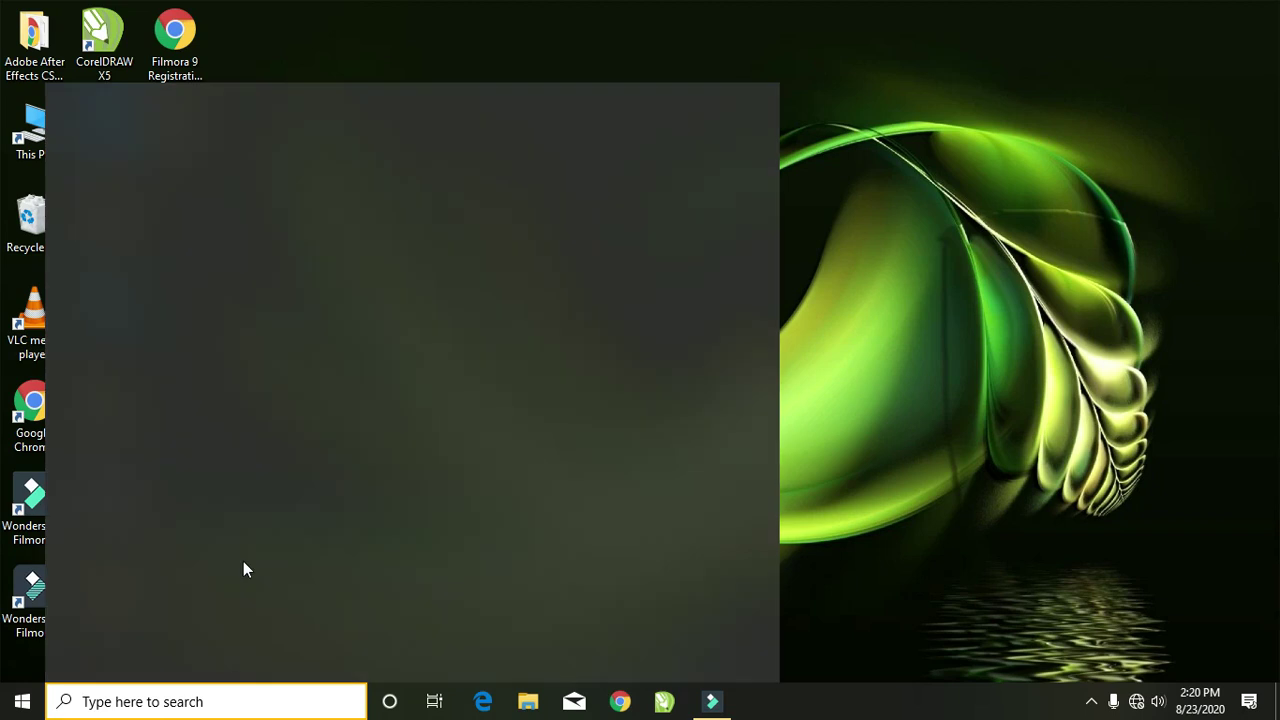
pyautogui.write('core')
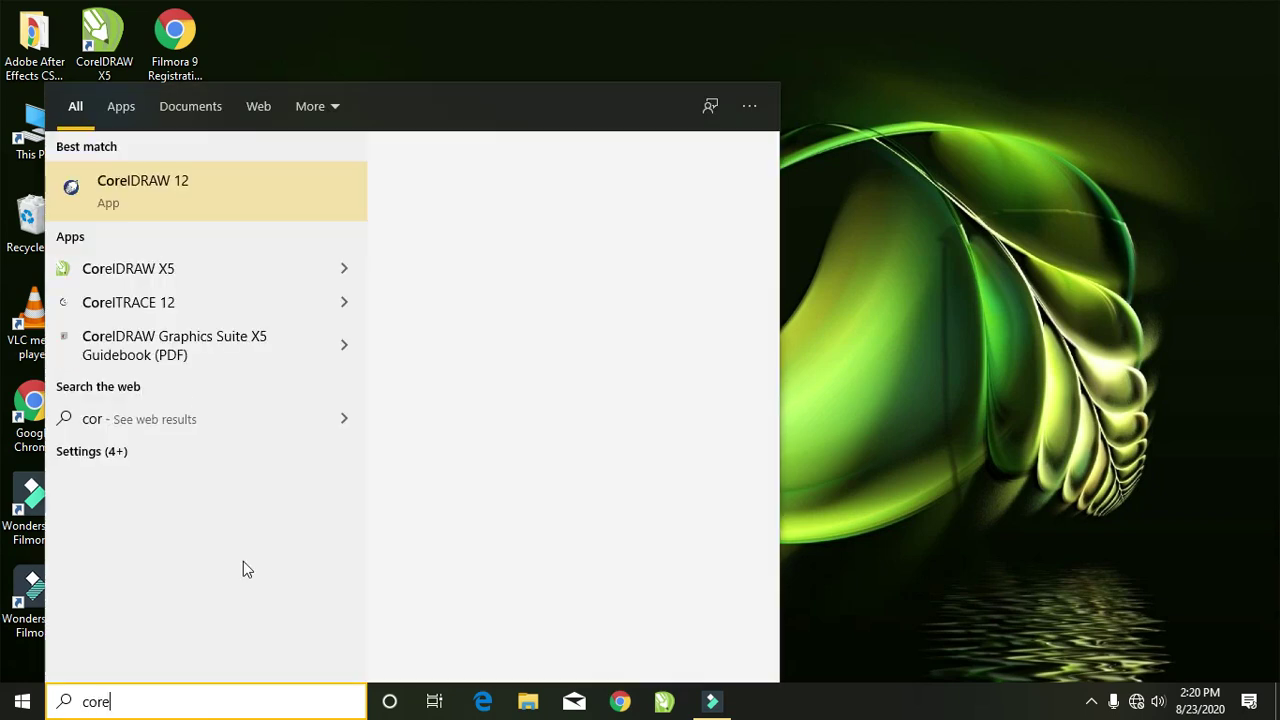
pyautogui.write('l')
pyautogui.click(146, 266)
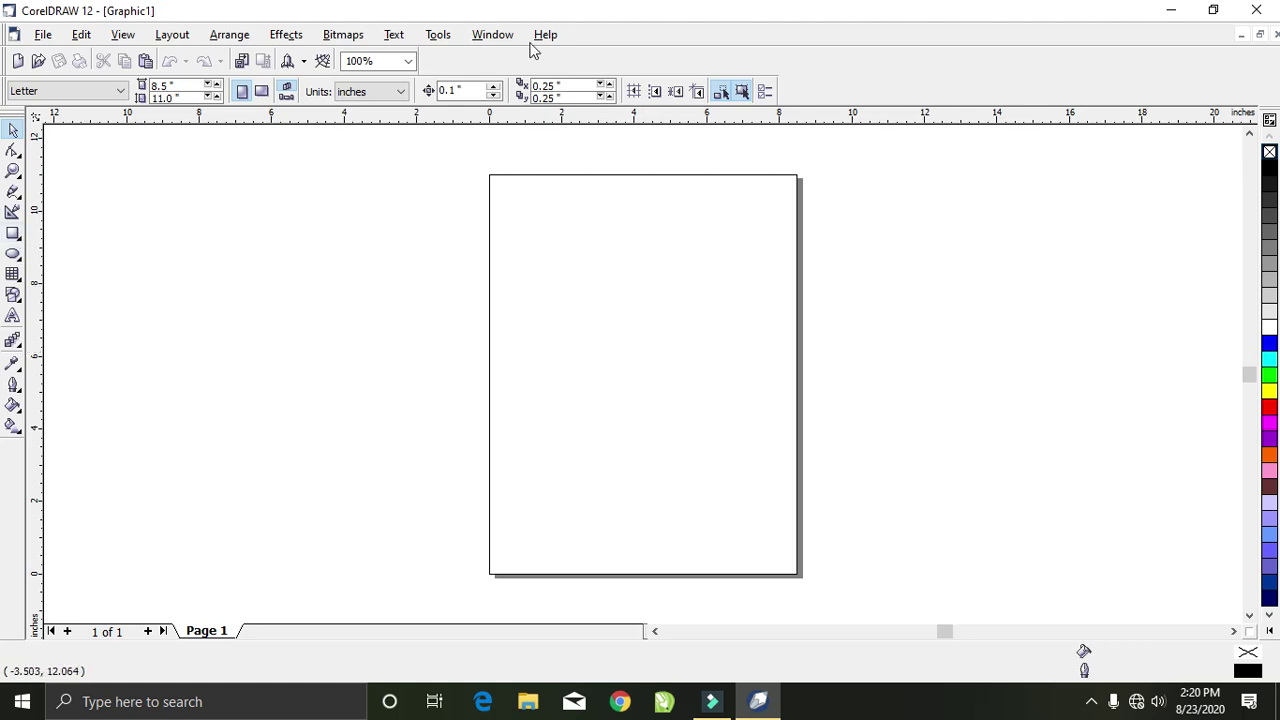
# - Start an artistic text object near the middle of the page and set its font to Agency FB
pyautogui.click(13, 233)
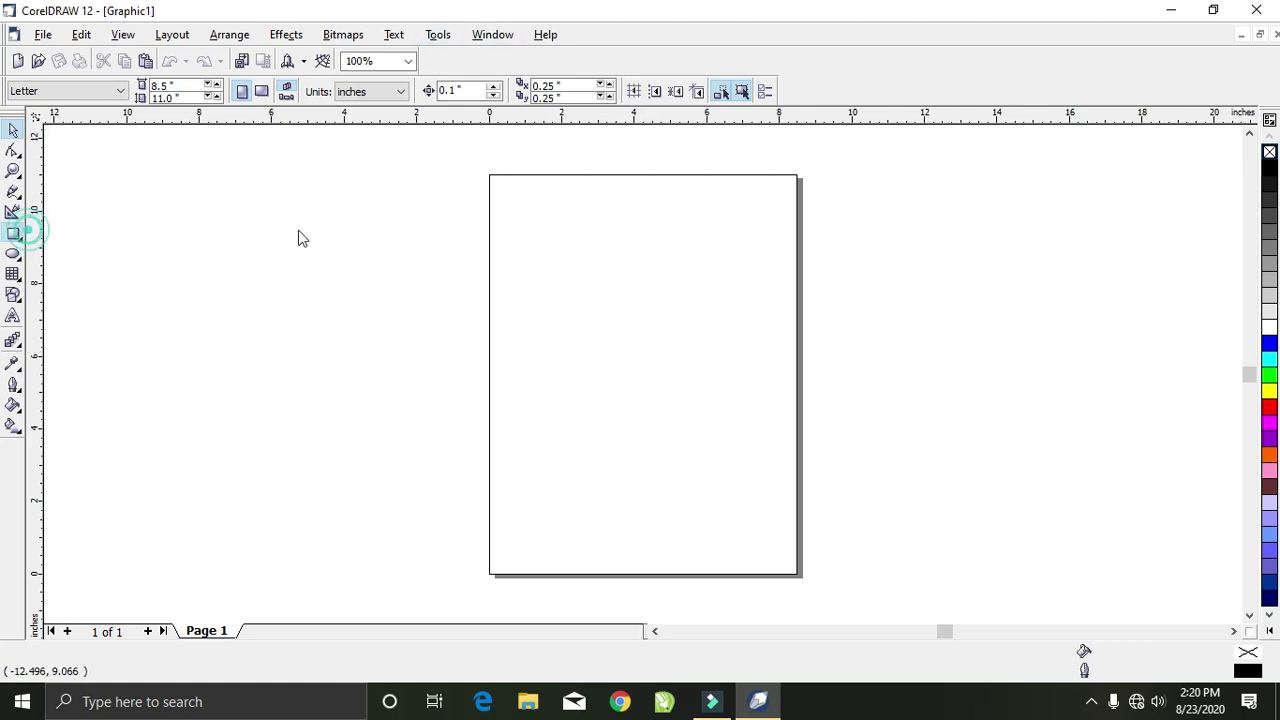
pyautogui.click(12, 318)
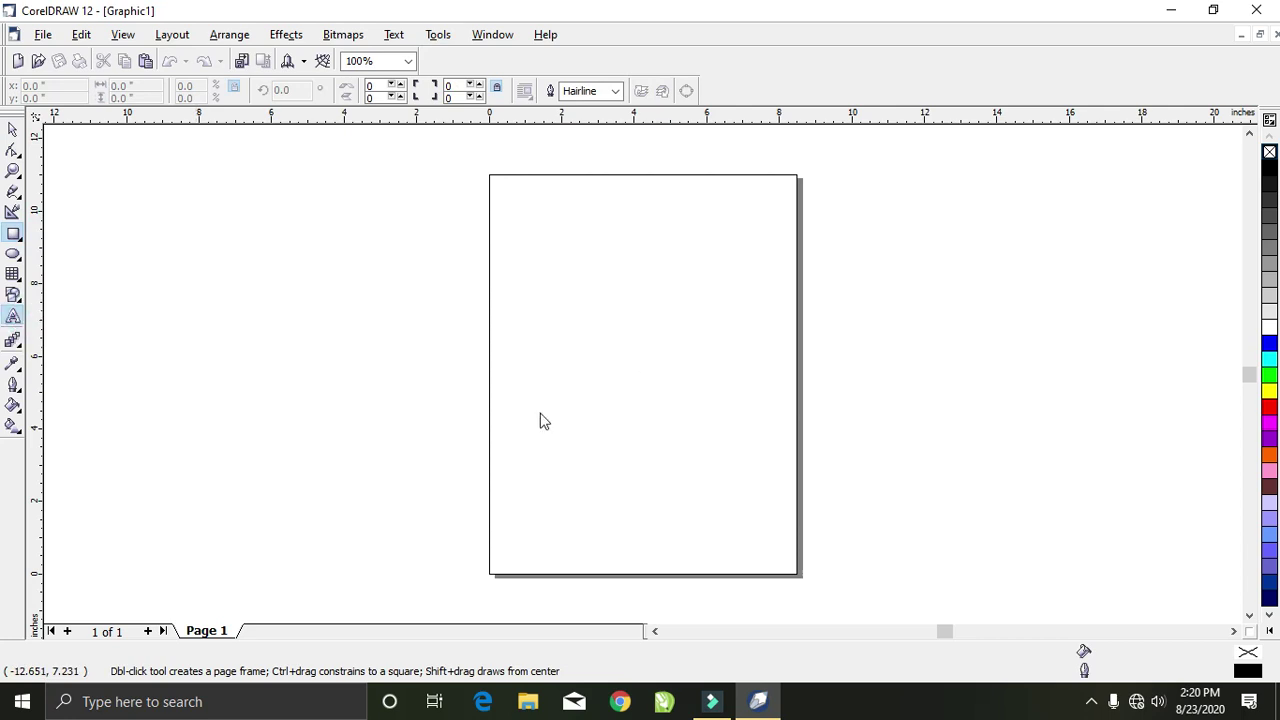
pyautogui.click(556, 359)
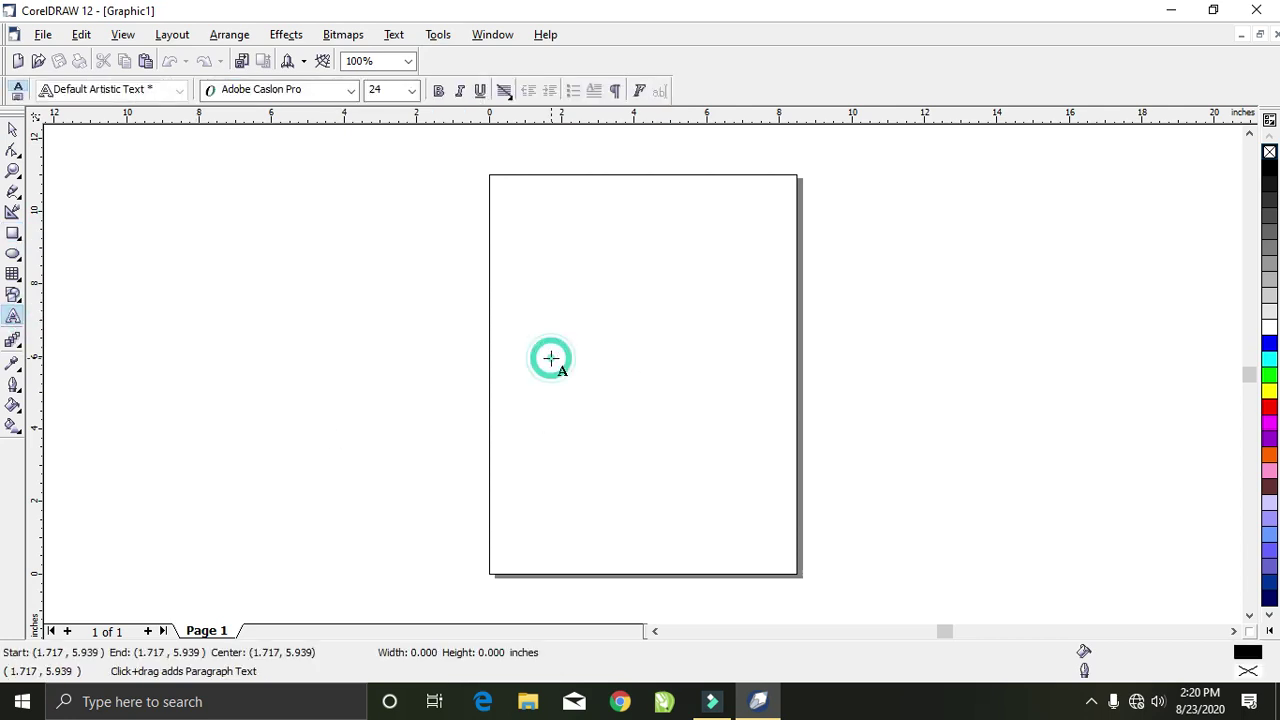
pyautogui.click(351, 90)
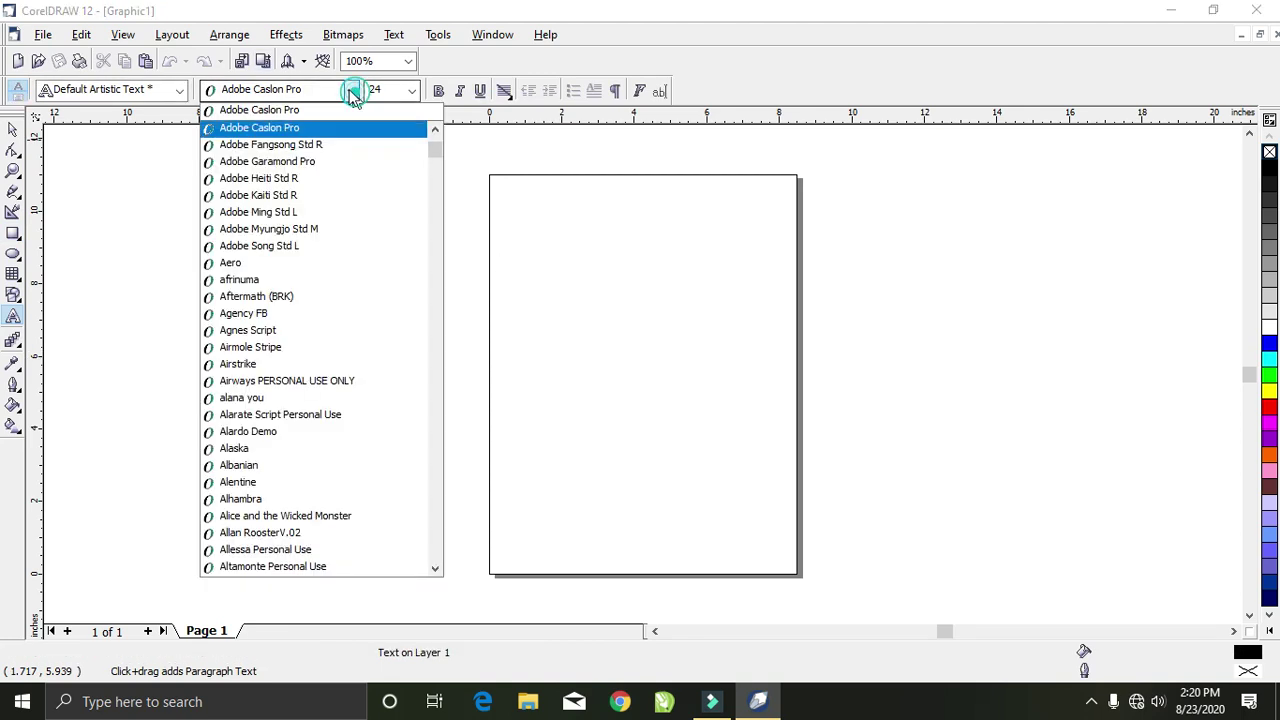
pyautogui.click(236, 318)
# - Enter the sample text "hjjljjljkhdskhkgjfhfhjkl;k" and move the text object about 0.5 inches down the page
pyautogui.scroll(3, 571, 363)
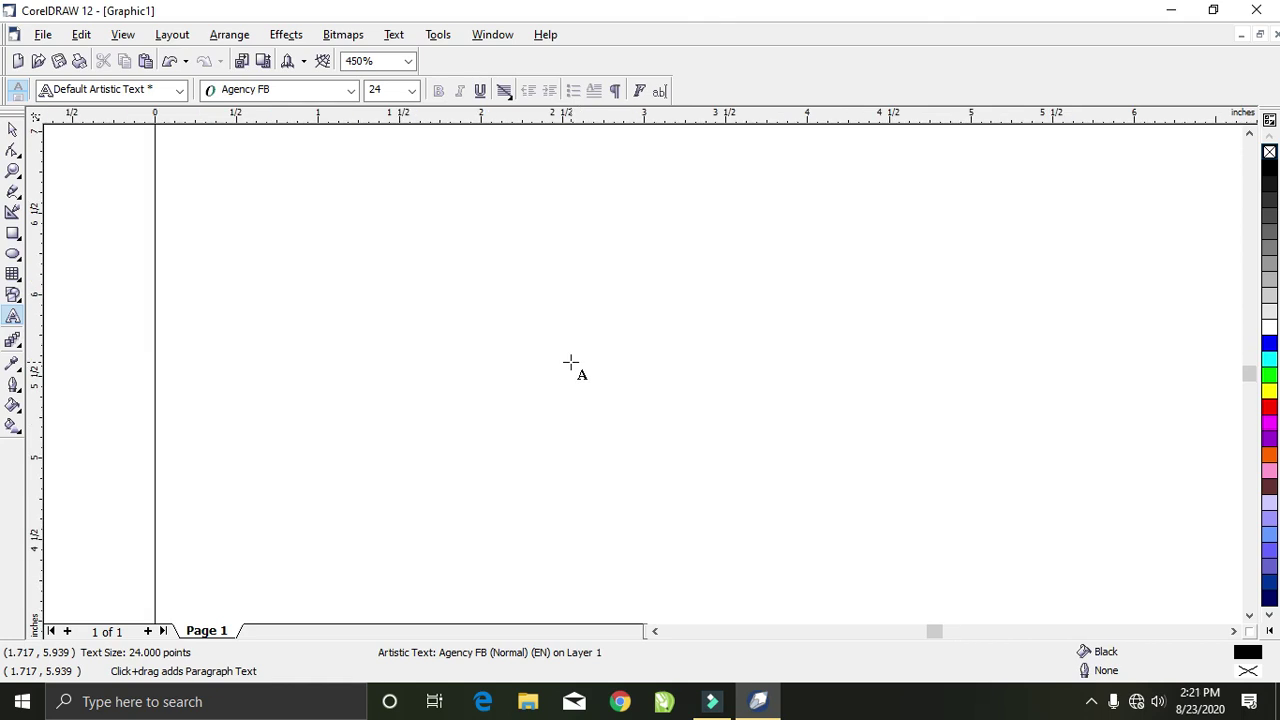
pyautogui.write('hjjljjljkhdskhkgjfhl')
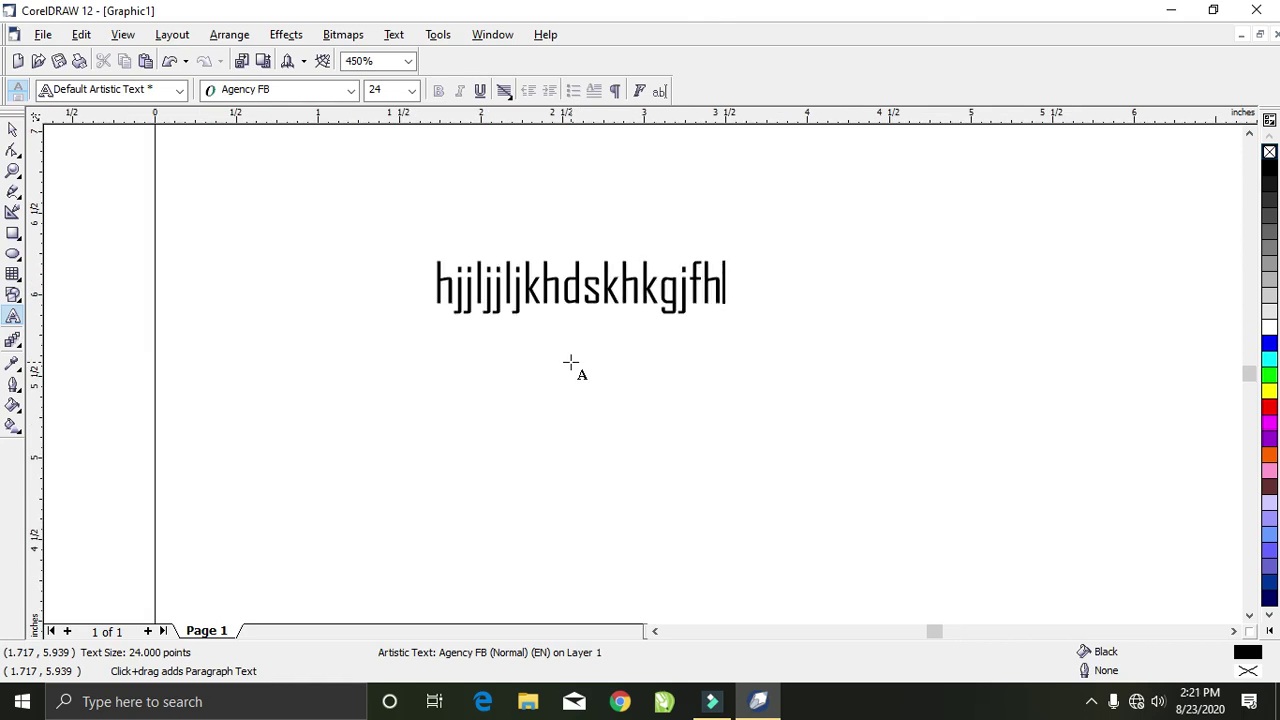
pyautogui.write('fhjkl;k')
pyautogui.click(11, 131)
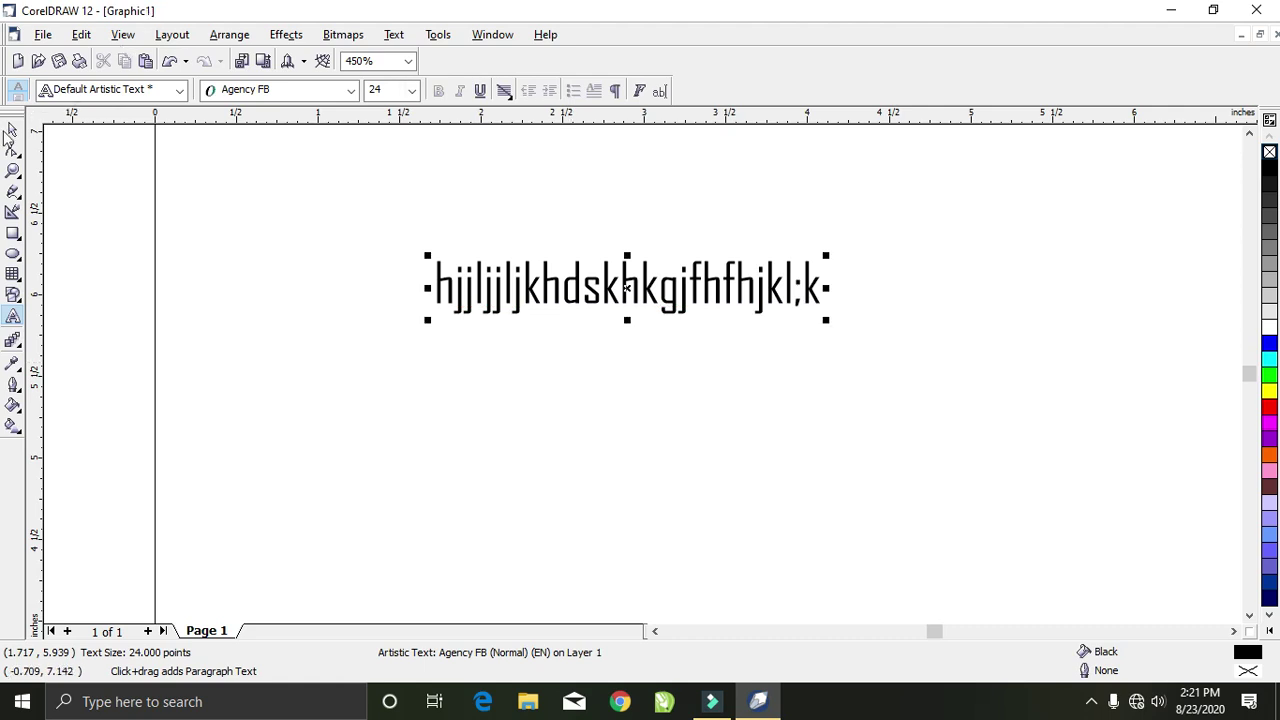
pyautogui.click(12, 131)
pyautogui.moveTo(628, 290); pyautogui.dragTo(630, 379)
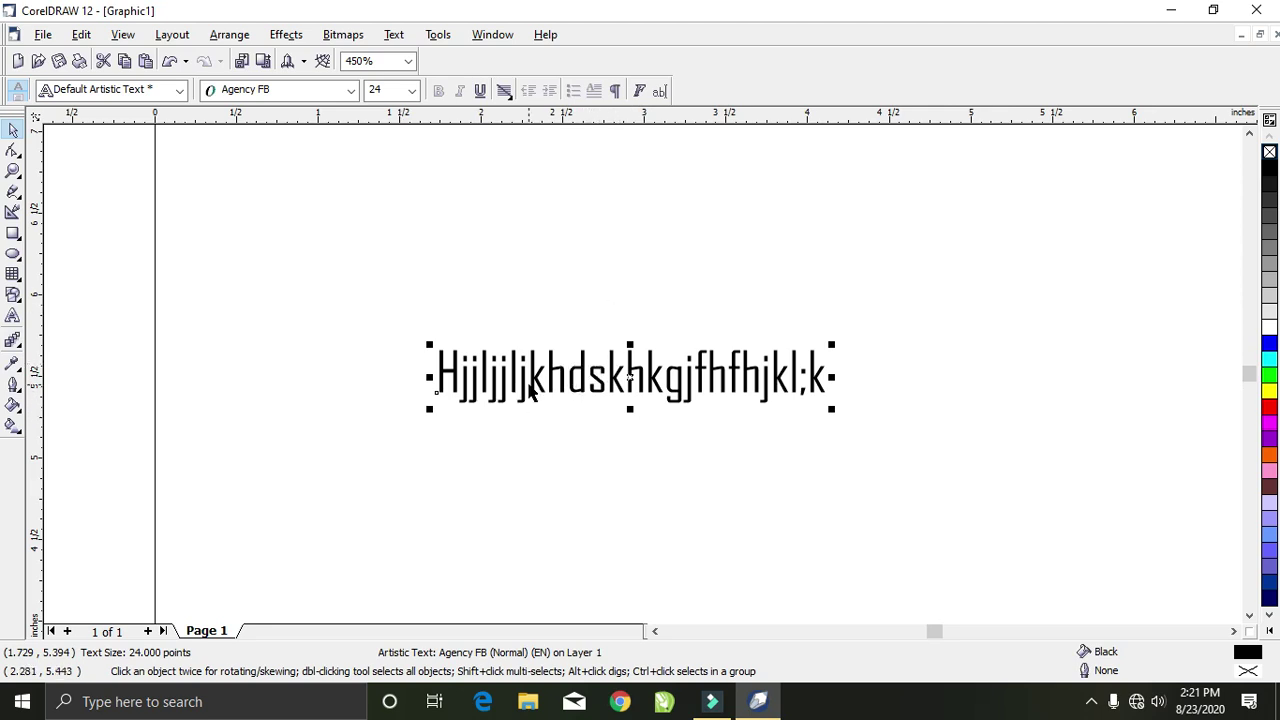
# - Set the regular undo levels to 20 in the general workspace options
pyautogui.click(438, 35)
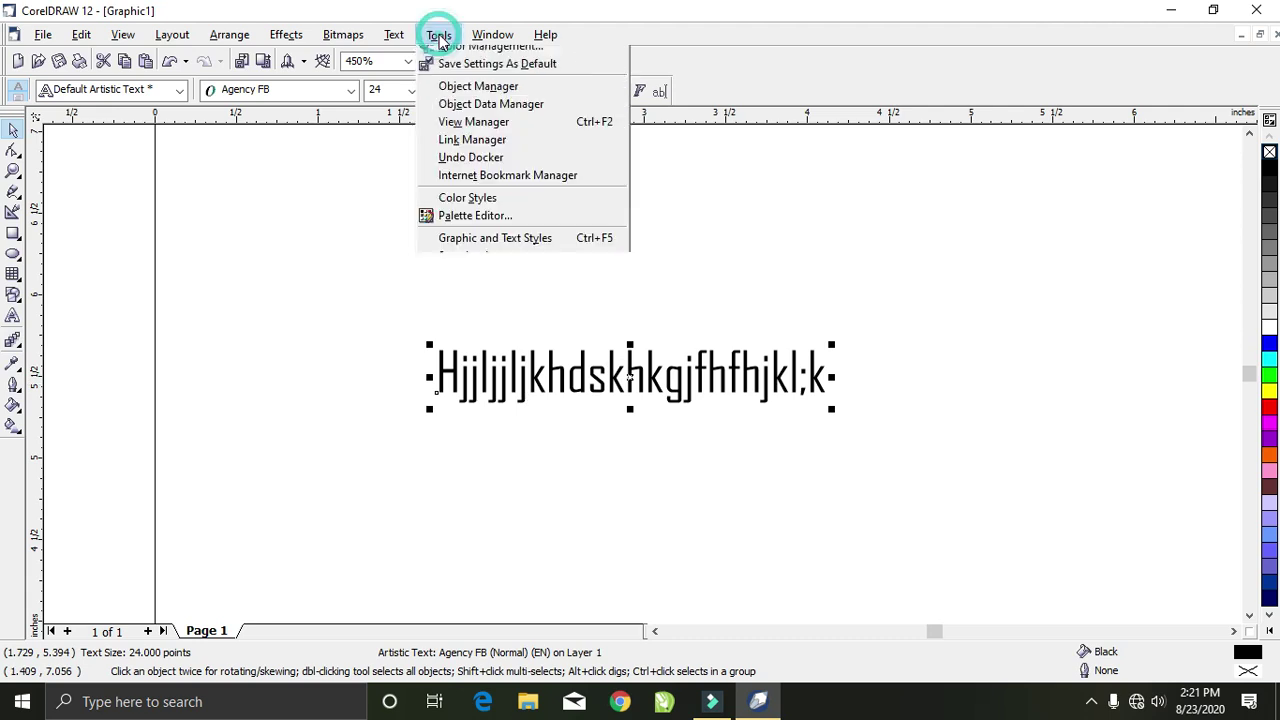
pyautogui.press('Escape')
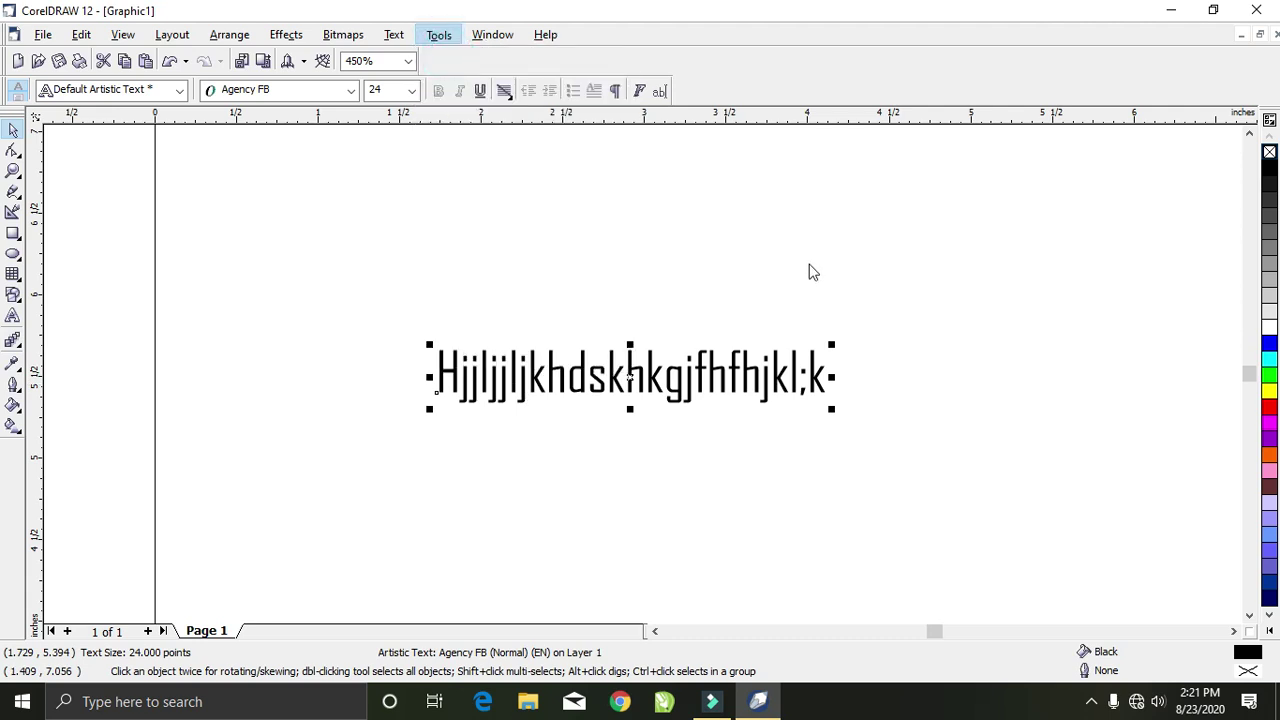
pyautogui.hotkey('ctrl', 'j')
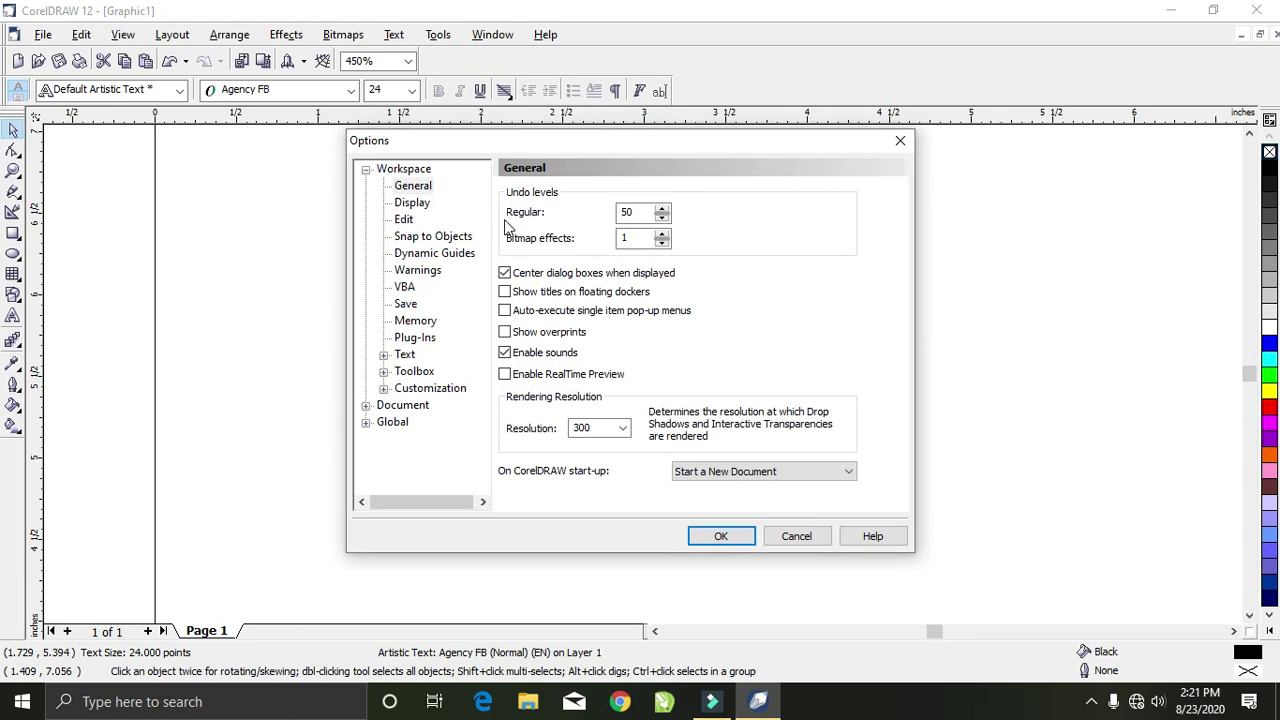
pyautogui.doubleClick(632, 212)
pyautogui.write('2')
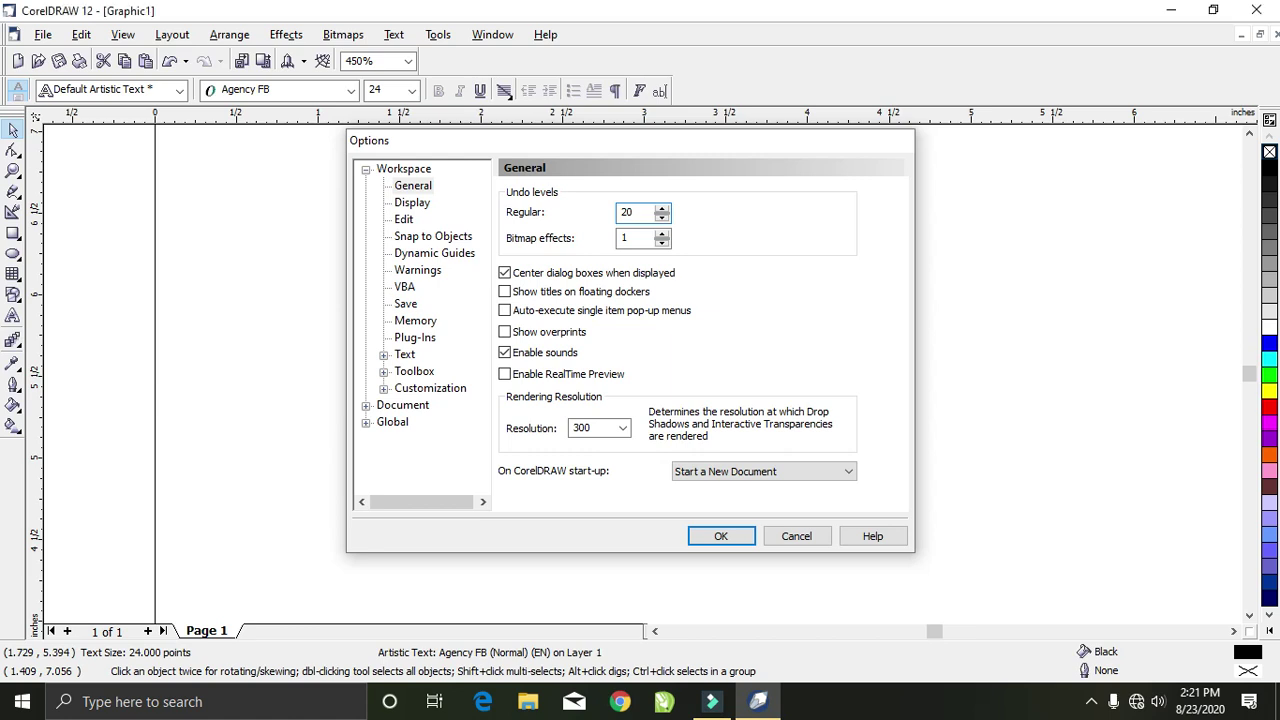
pyautogui.press('Return')
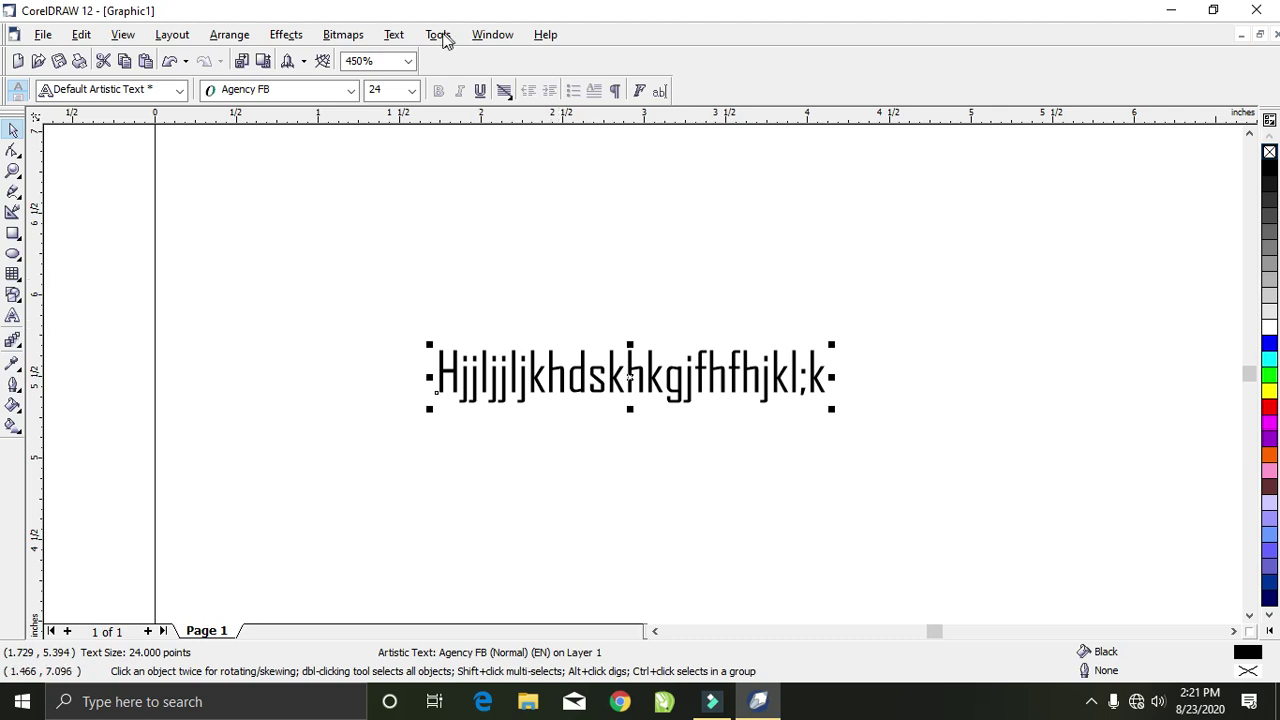
# - Reopen the general workspace options and set the regular undo levels to 50
pyautogui.click(440, 36)
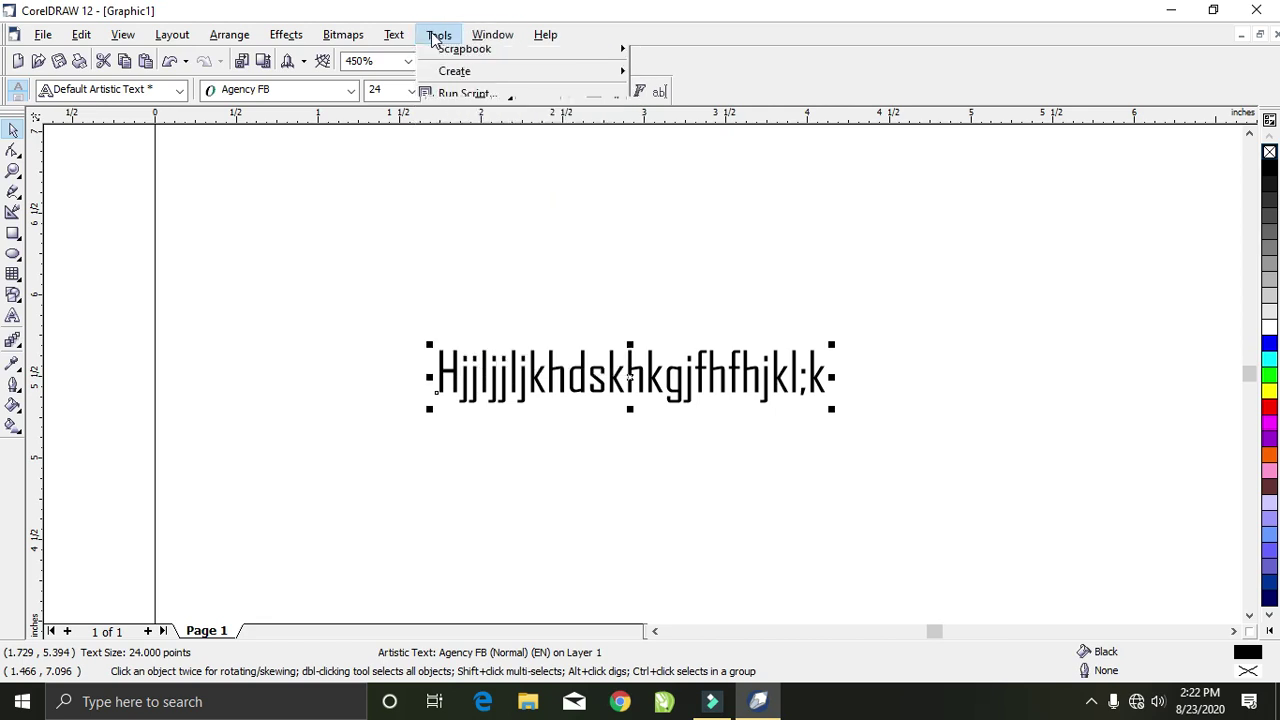
pyautogui.click(458, 57)
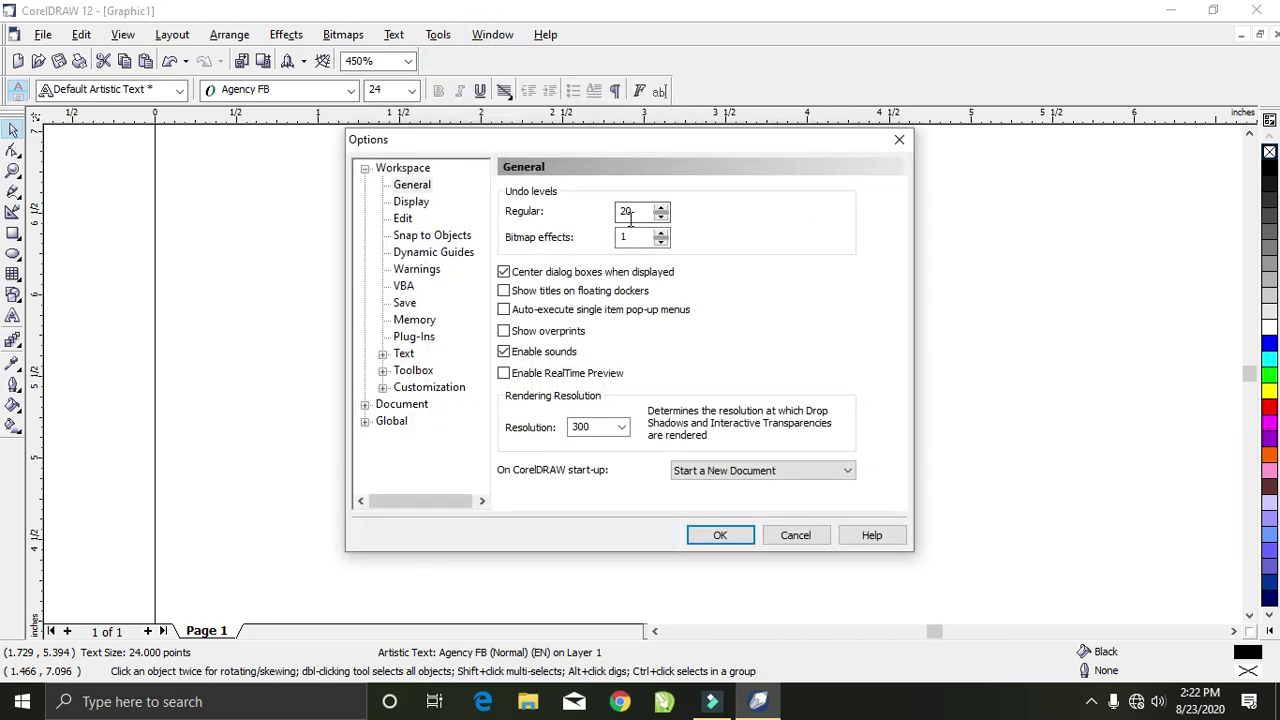
pyautogui.doubleClick(638, 212)
pyautogui.write('50')
pyautogui.press('Return')
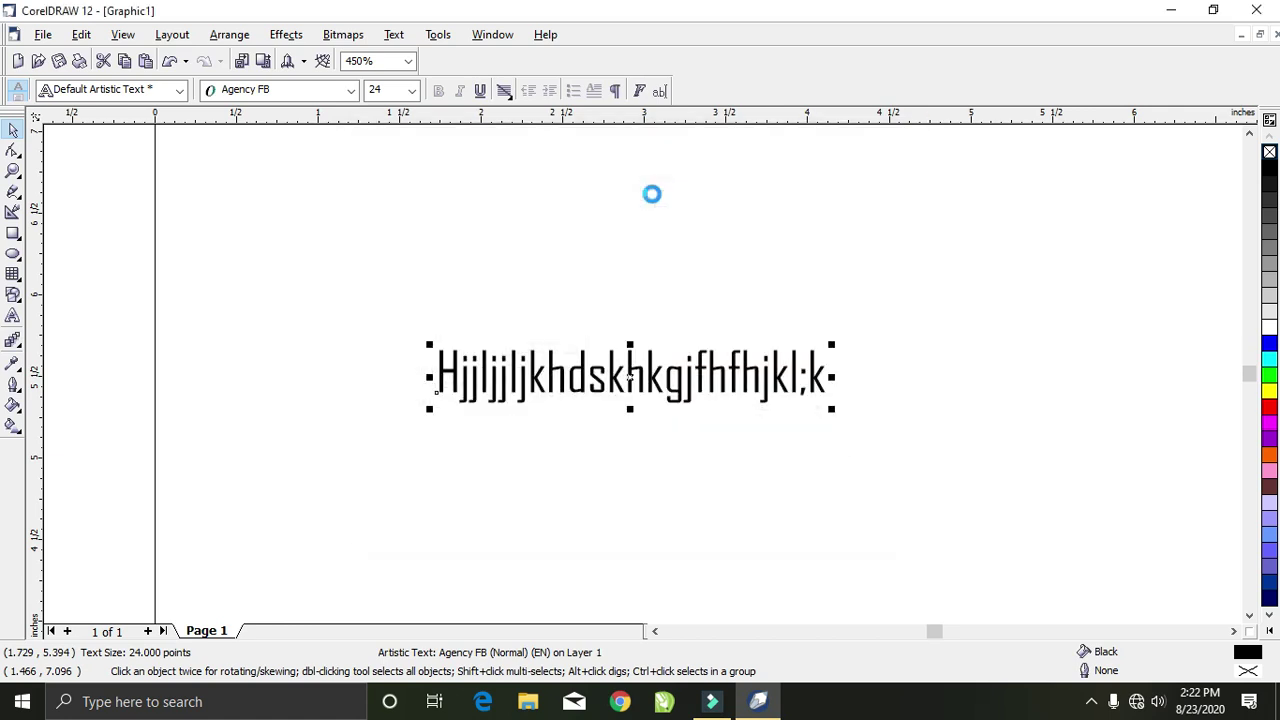
# - Delete the sample text object from the page
pyautogui.moveTo(406, 291); pyautogui.dragTo(950, 434)
pyautogui.press('Delete')
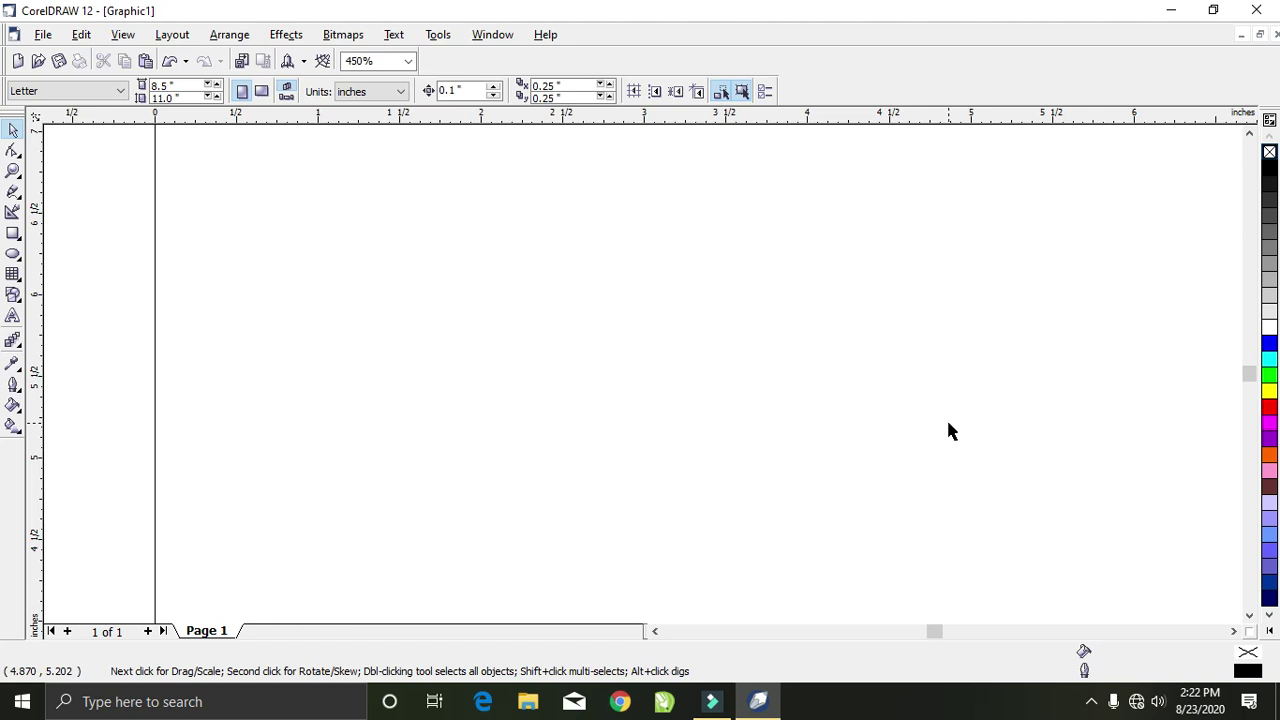
pyautogui.scroll(-1, 665, 365)
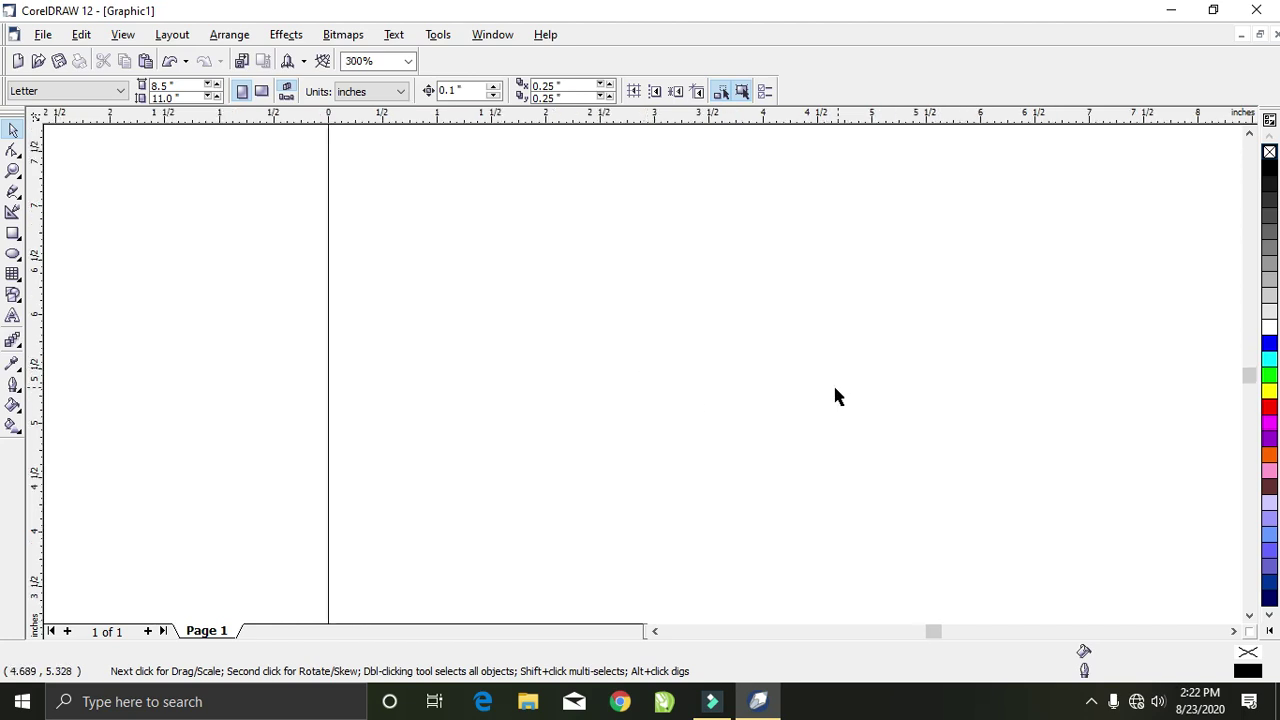
pyautogui.scroll(-2, 834, 394)
pyautogui.scroll(-1, 933, 418)
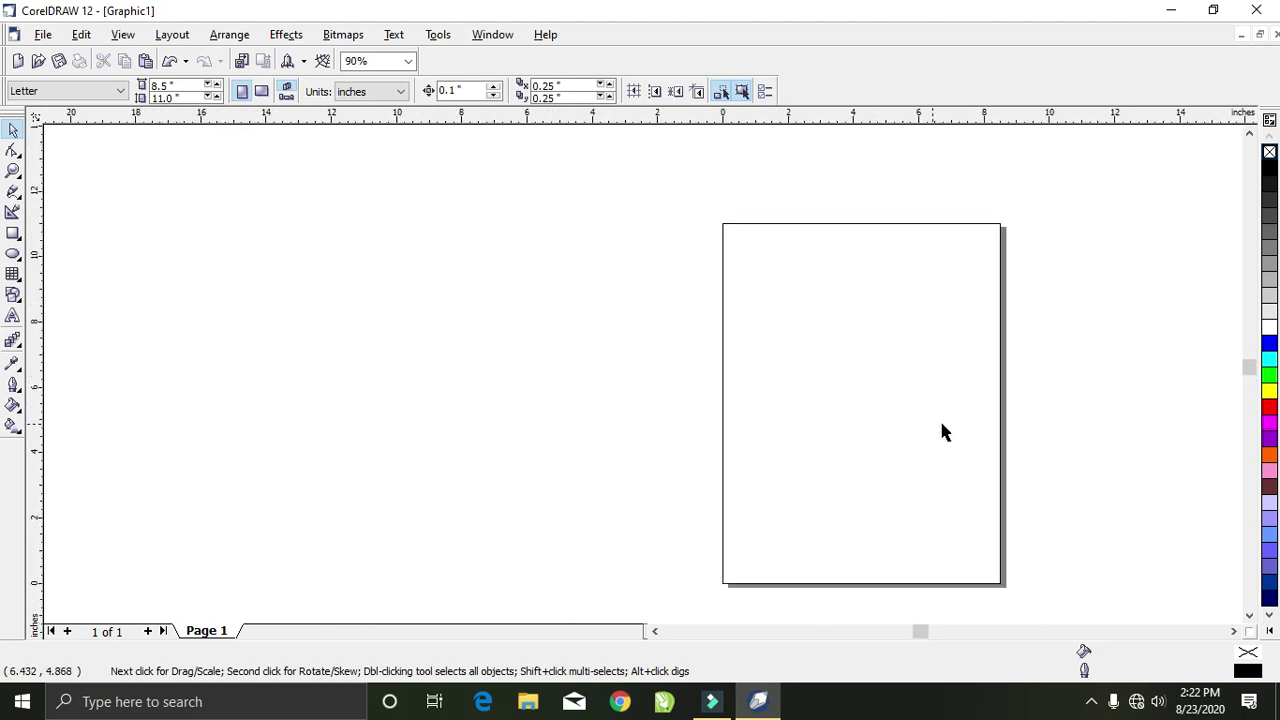
pyautogui.click(1234, 631)
pyautogui.click(1249, 616)
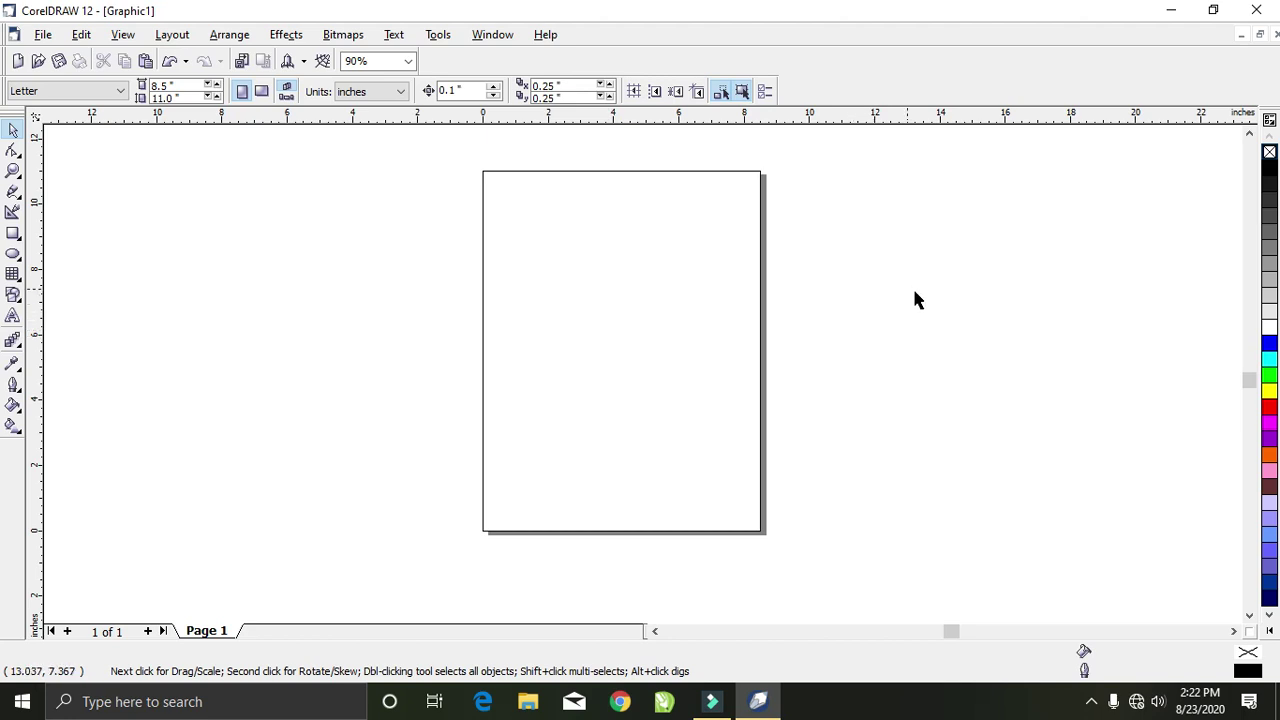
pyautogui.click(1249, 134)
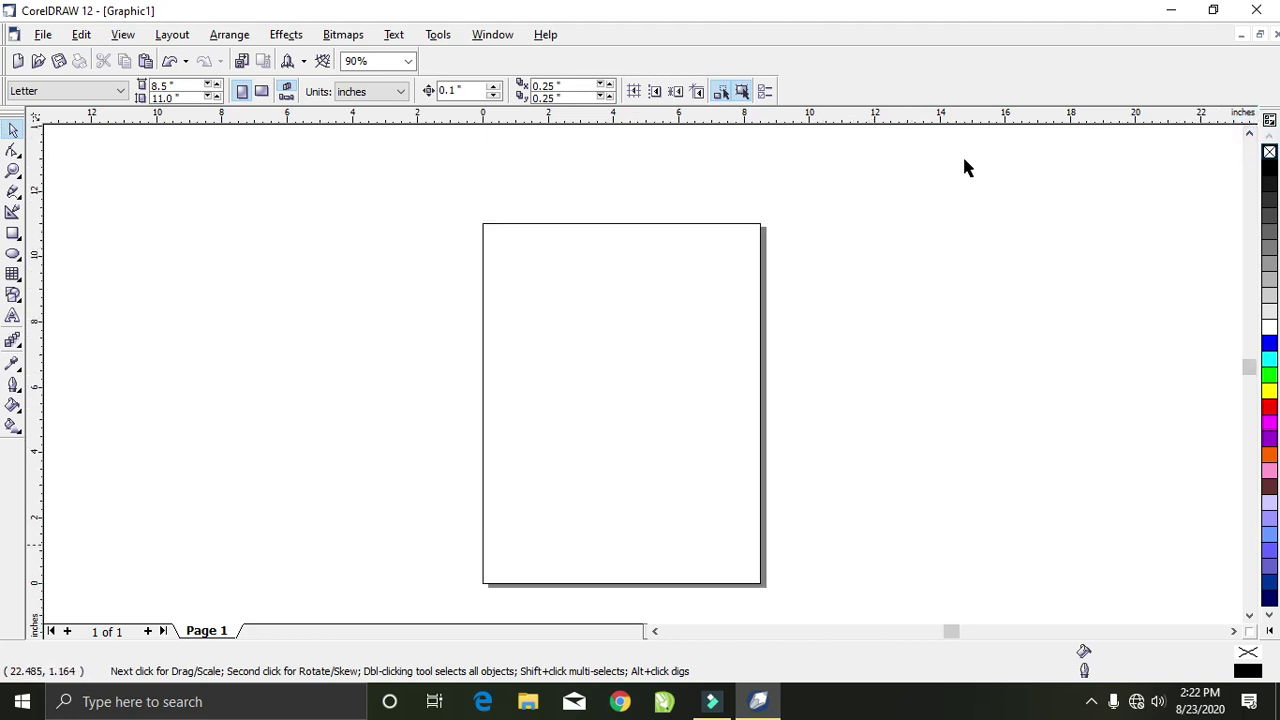
# - Set the Color Management style to Default settings
pyautogui.click(493, 34)
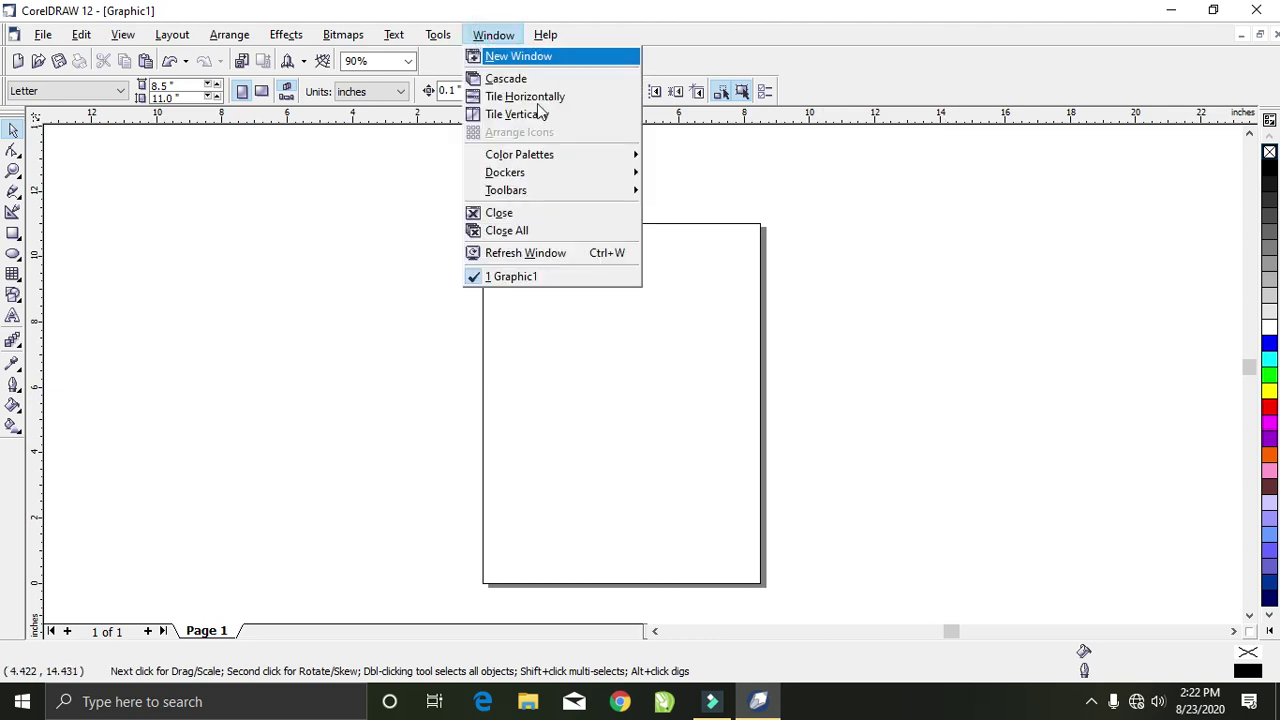
pyautogui.moveTo(548, 160)
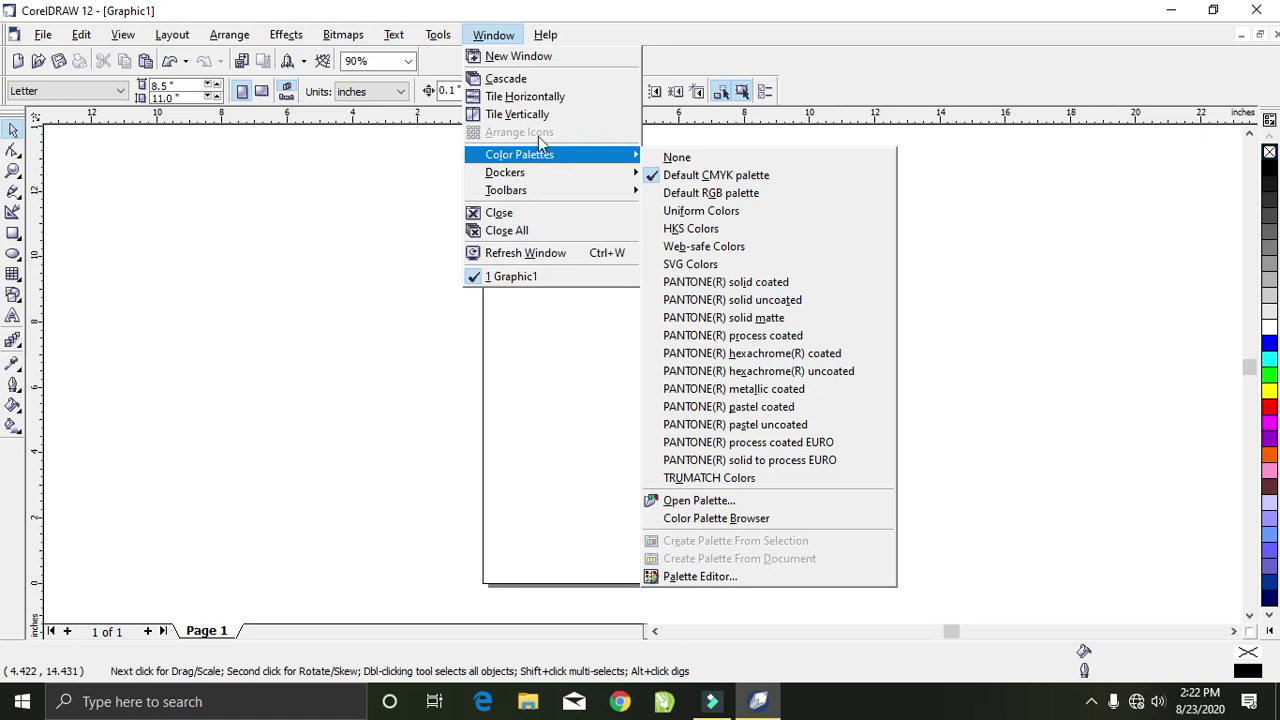
pyautogui.moveTo(438, 34)
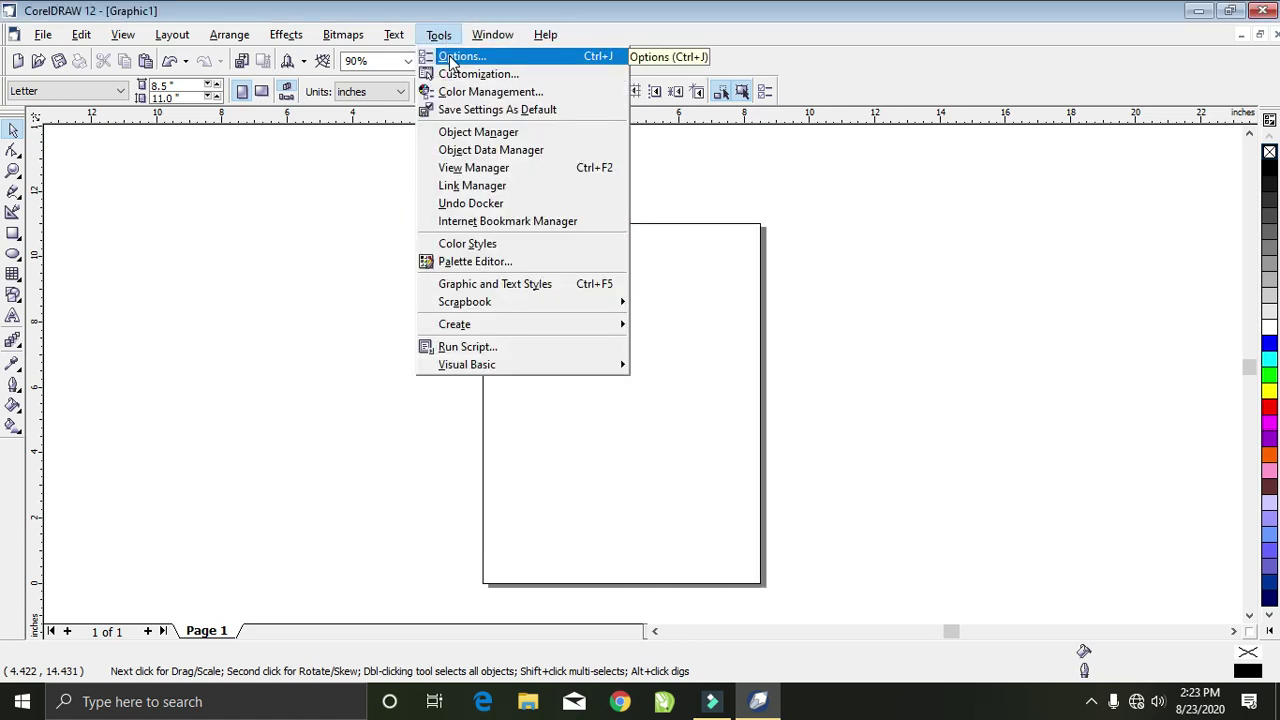
pyautogui.press('Escape')
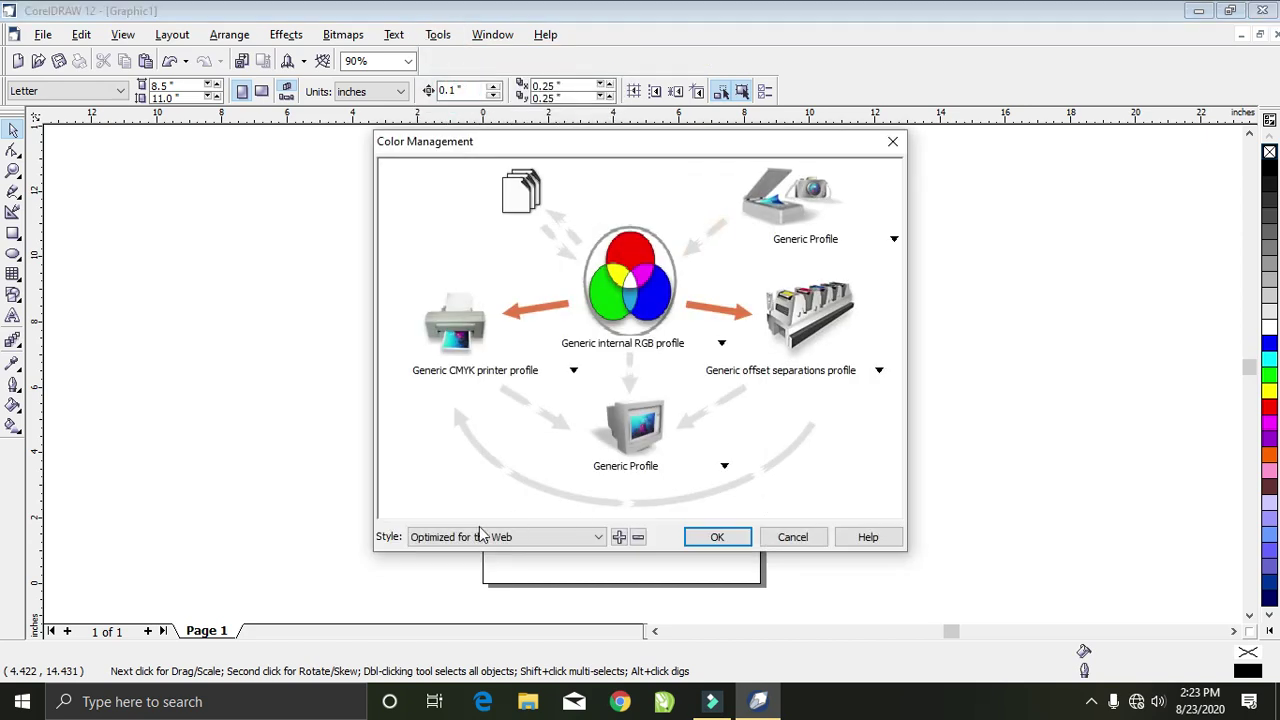
pyautogui.click(588, 537)
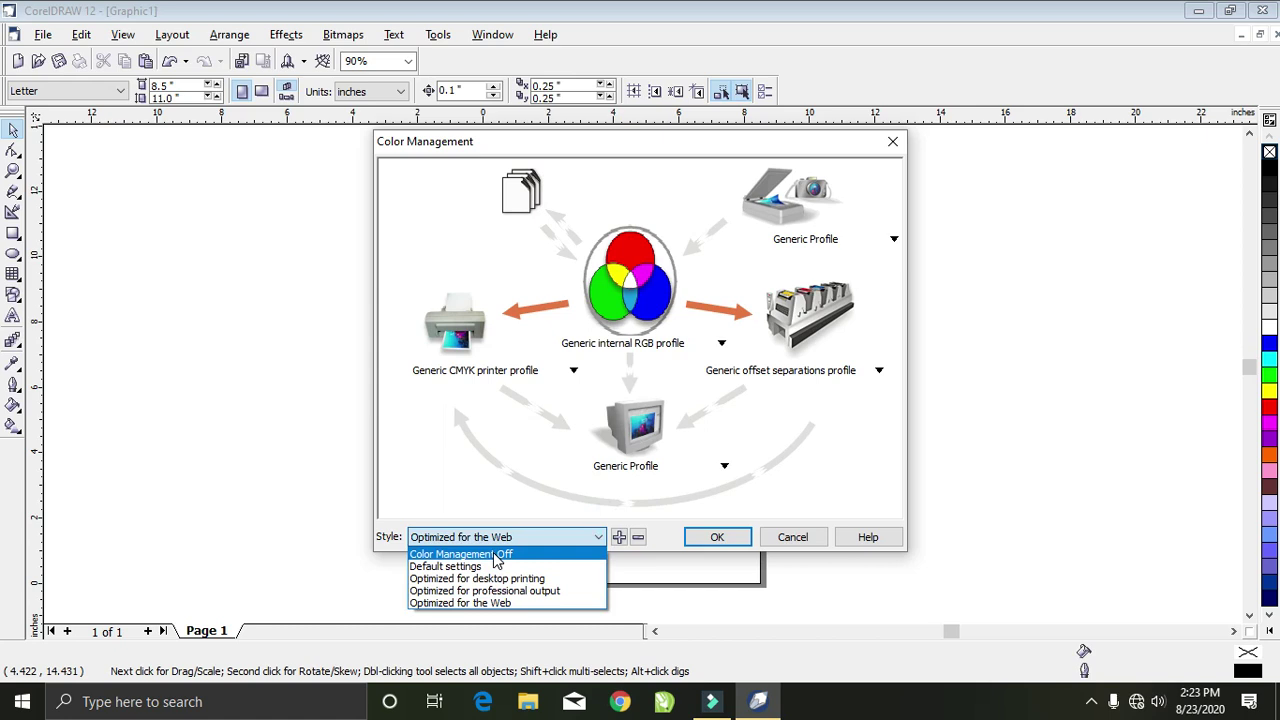
pyautogui.click(462, 566)
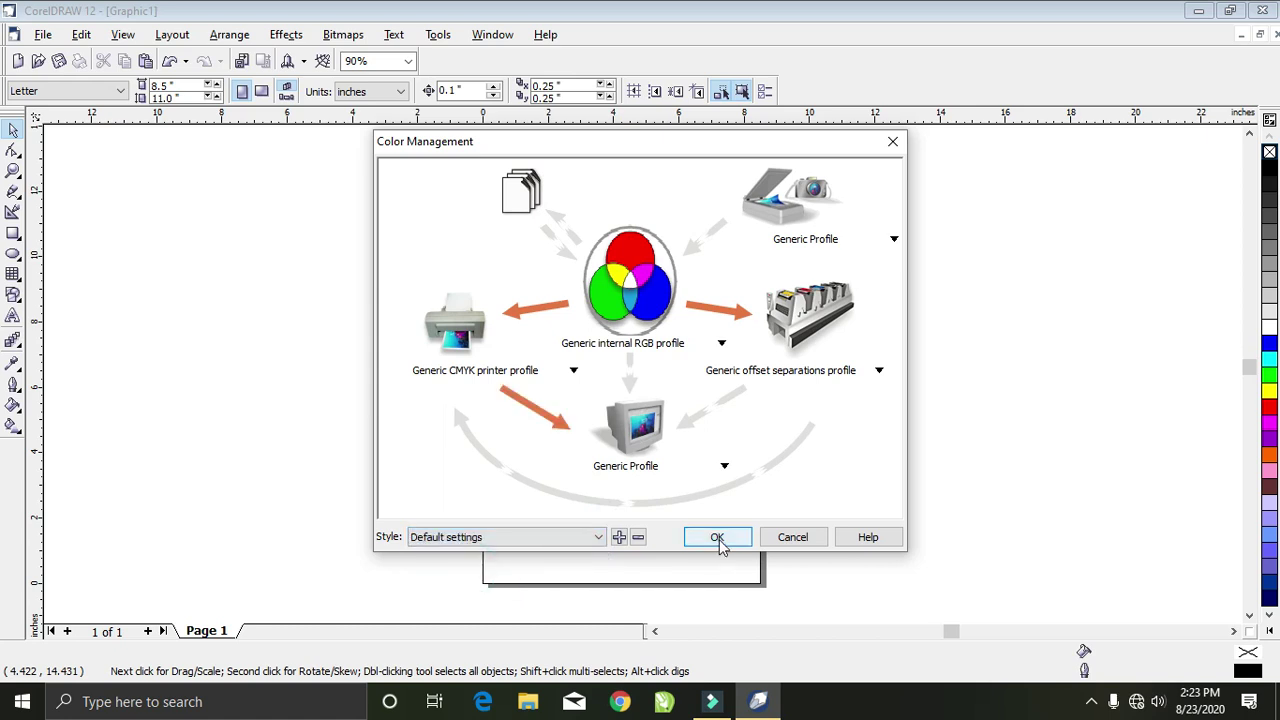
pyautogui.click(717, 537)
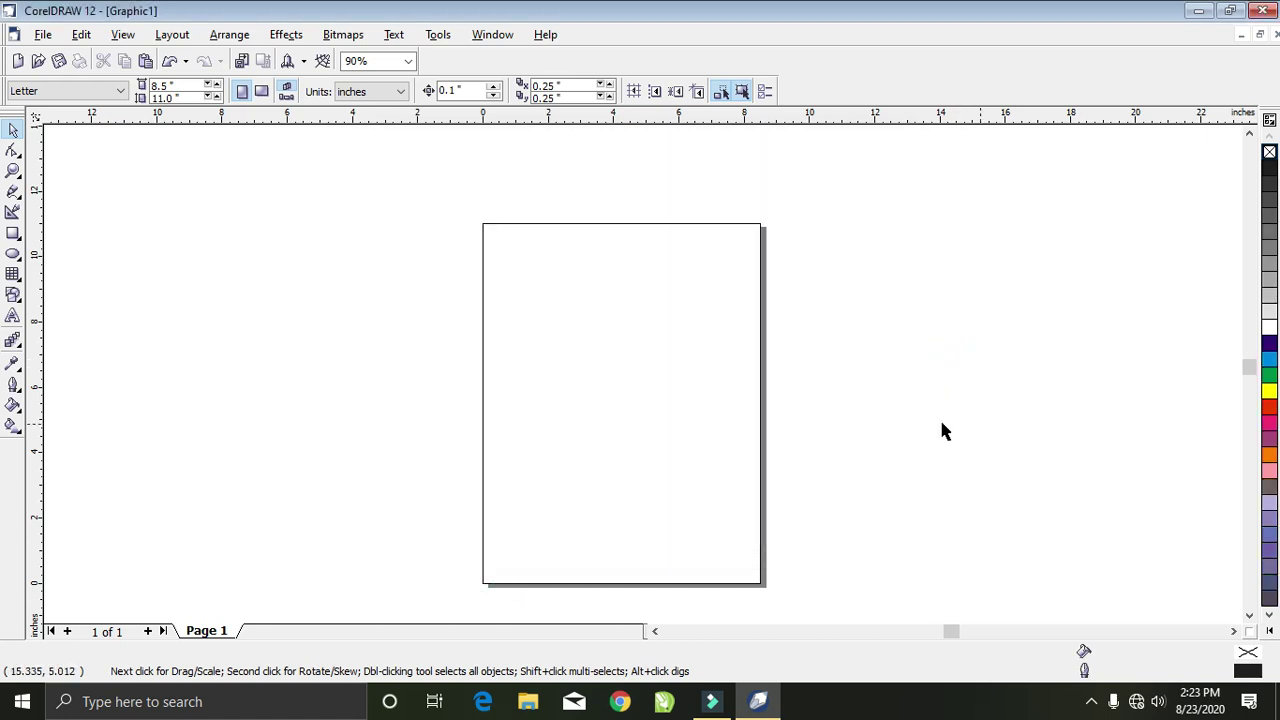
# - Create a page-frame rectangle covering the whole 8.5 by 11 inch page and select it
pyautogui.click(1249, 615)
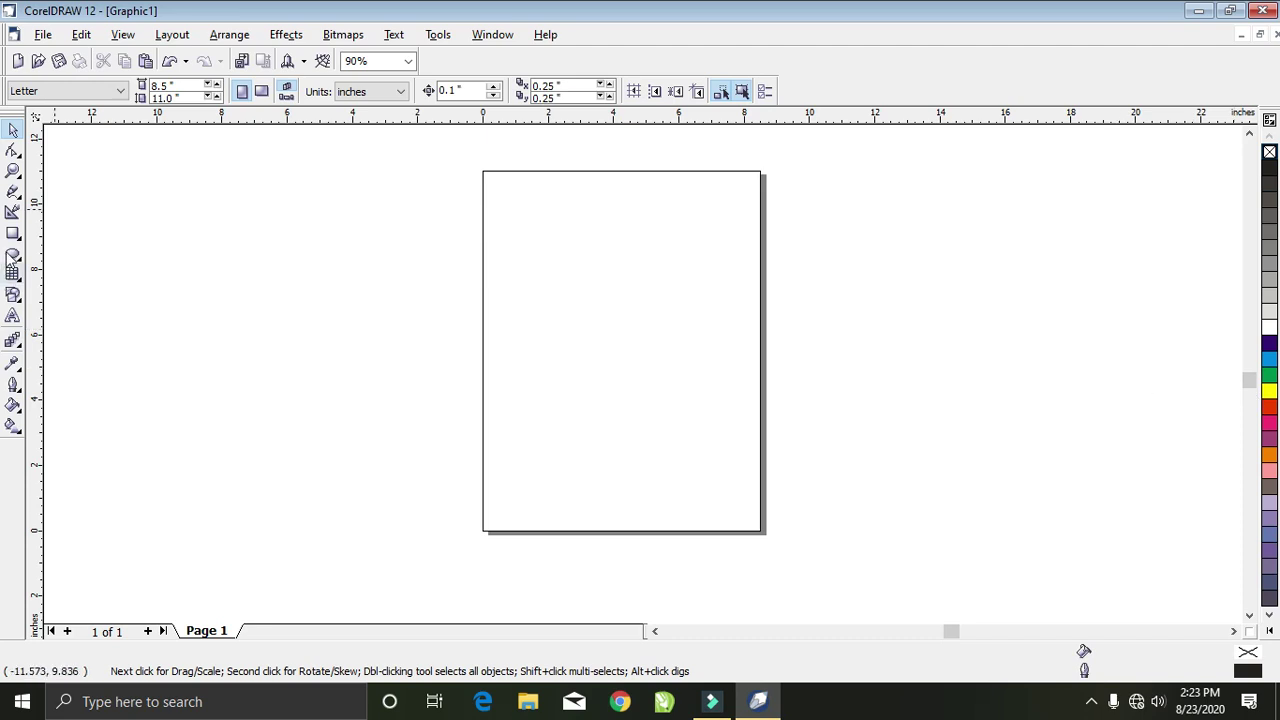
pyautogui.doubleClick(13, 234)
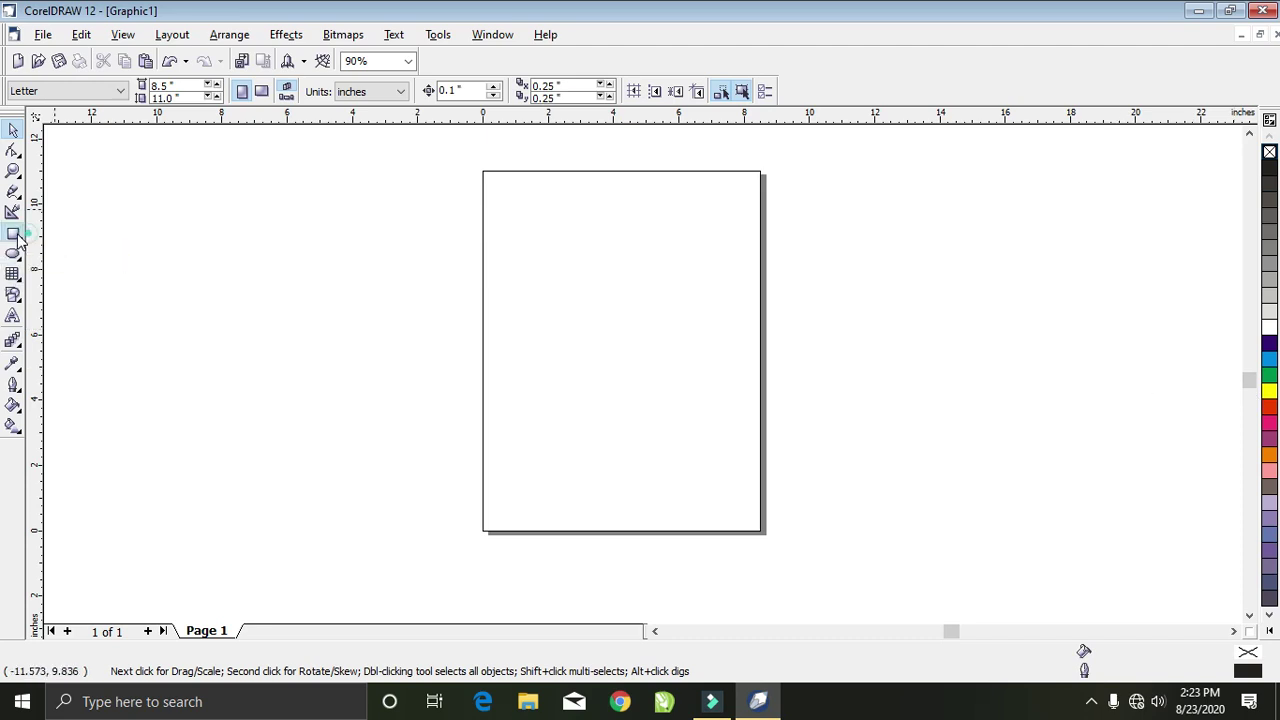
pyautogui.click(13, 129)
pyautogui.click(931, 311)
pyautogui.click(630, 335)
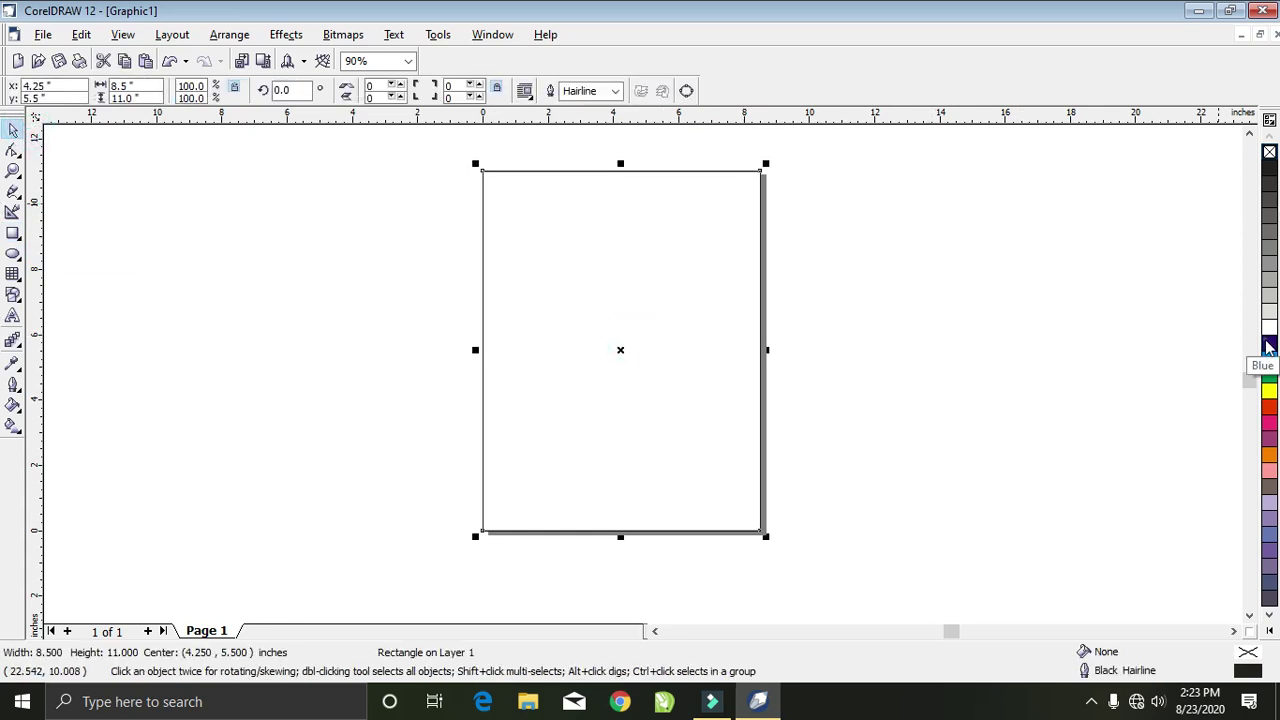
# - Fill the page-frame rectangle with Blue, and change its fill to Baby Blue
pyautogui.click(1268, 344)
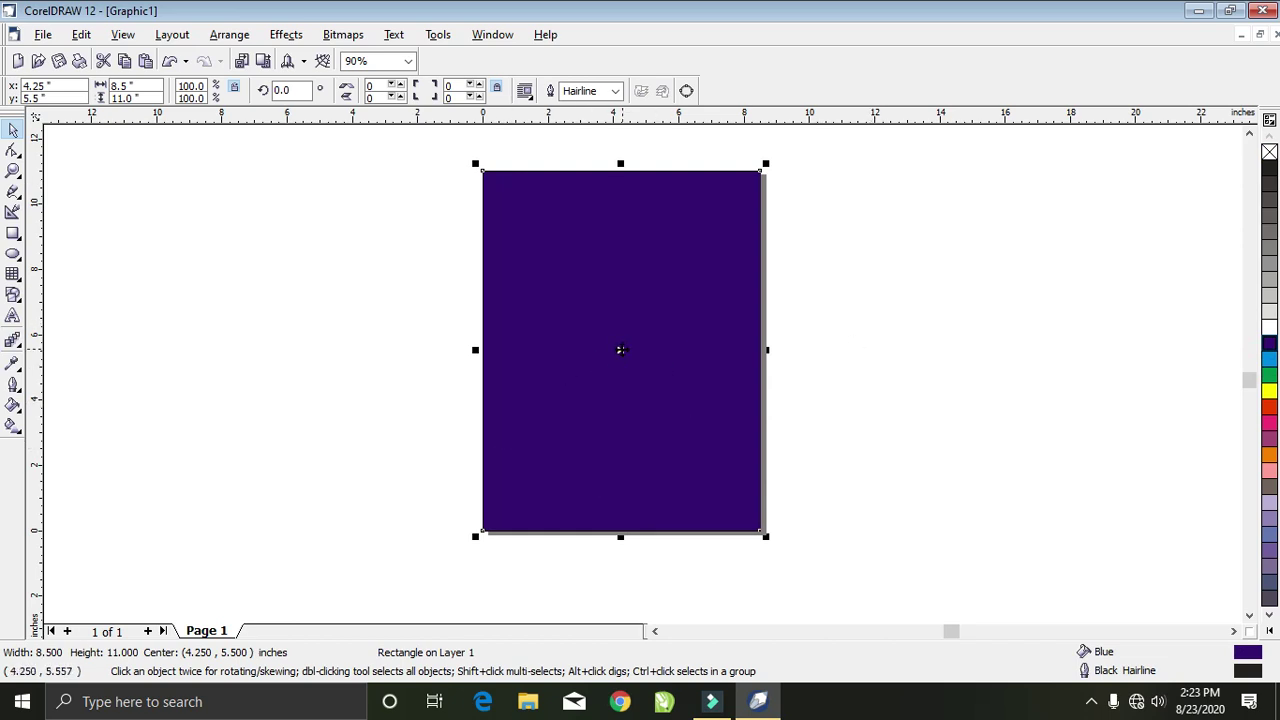
pyautogui.scroll(3, 620, 350)
pyautogui.scroll(1, 597, 353)
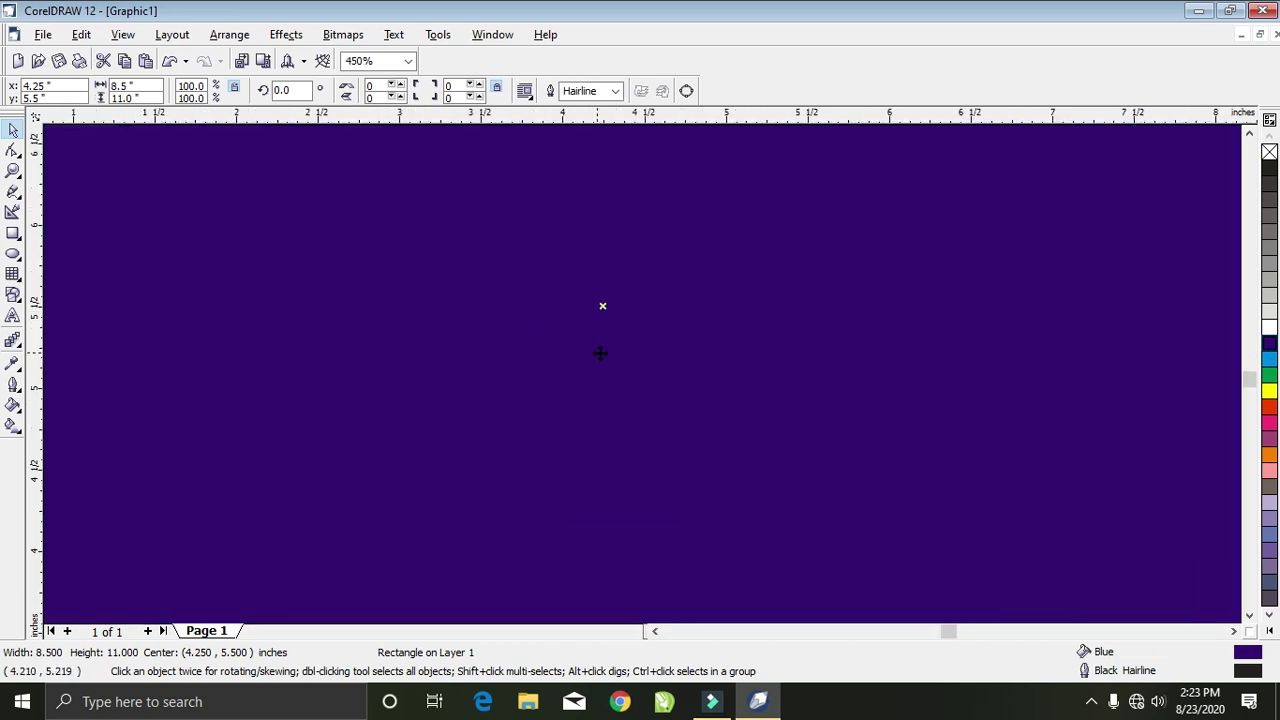
pyautogui.scroll(-4, 600, 352)
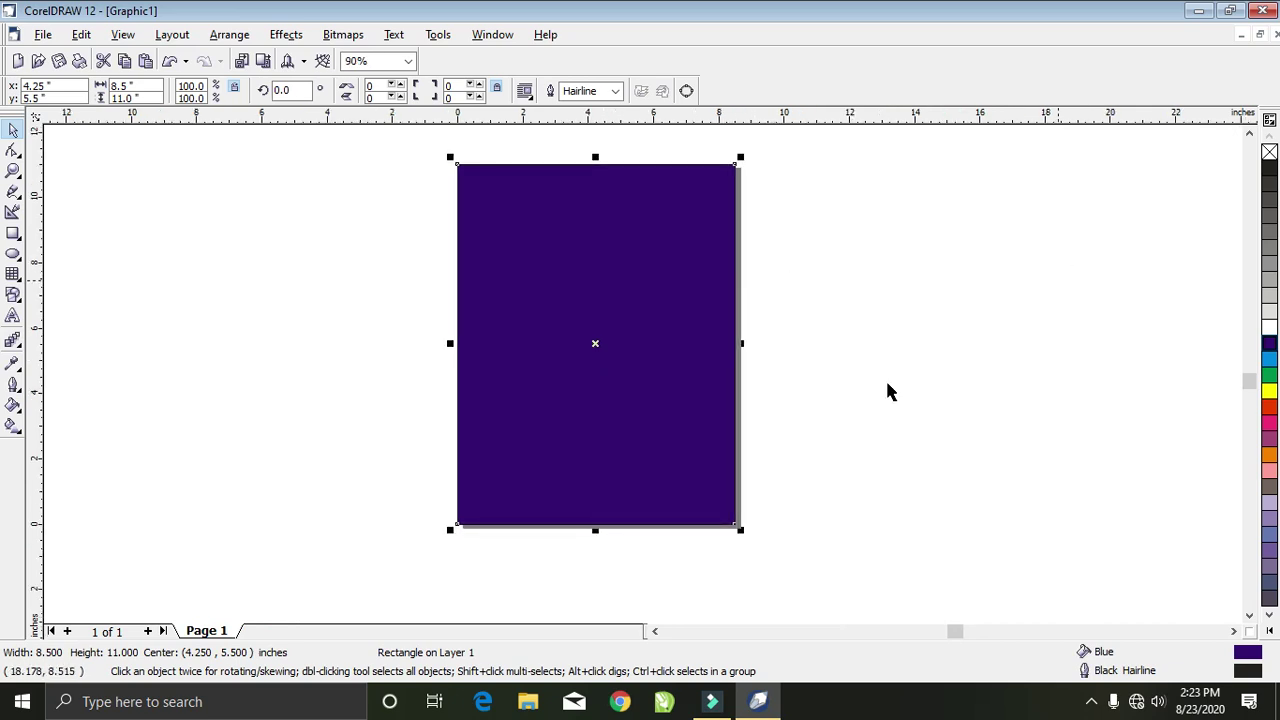
pyautogui.click(1269, 533)
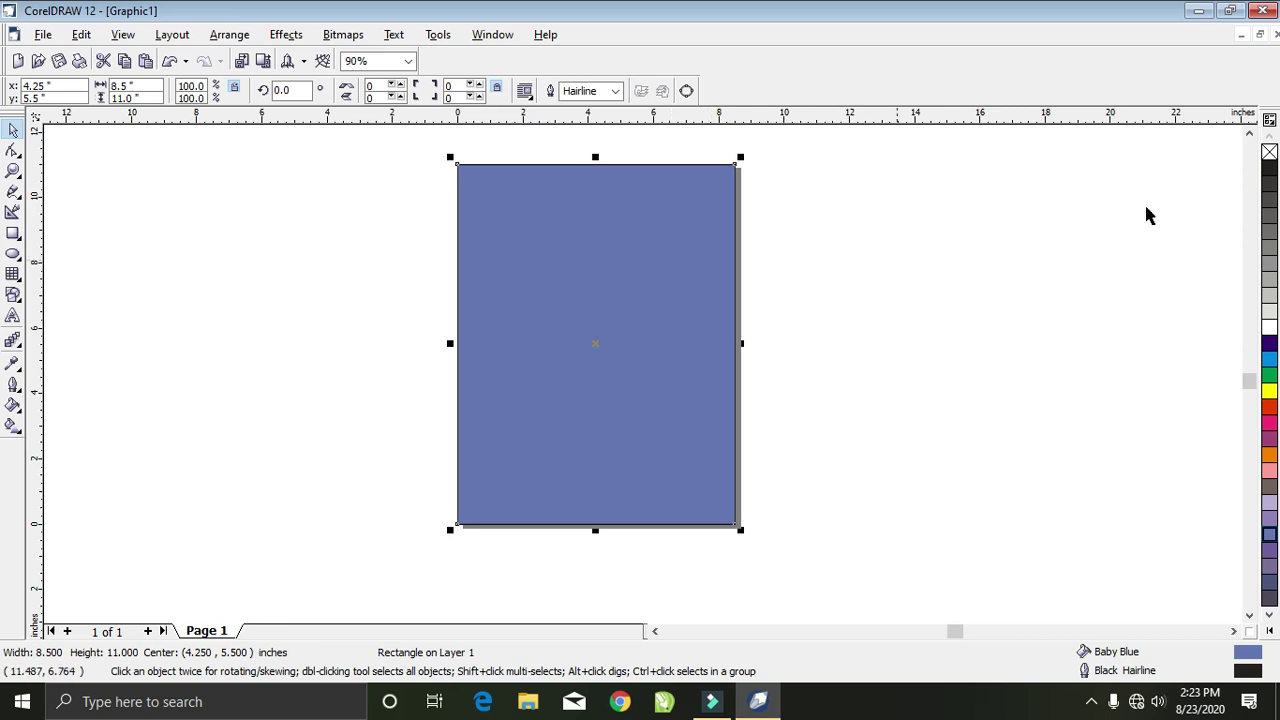
# - Fill the page-frame rectangle with Blue and shift it about 1 inch up and 0.3 inch right of the page center
pyautogui.click(1247, 136)
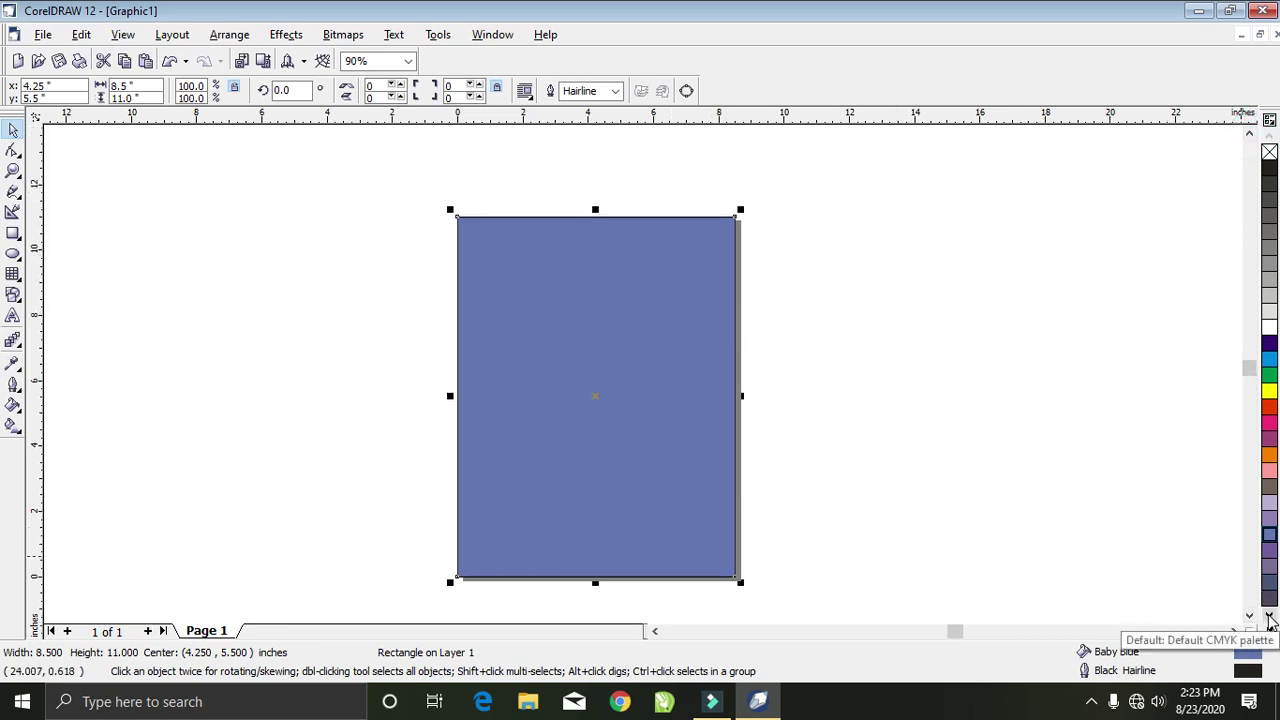
pyautogui.click(1269, 615)
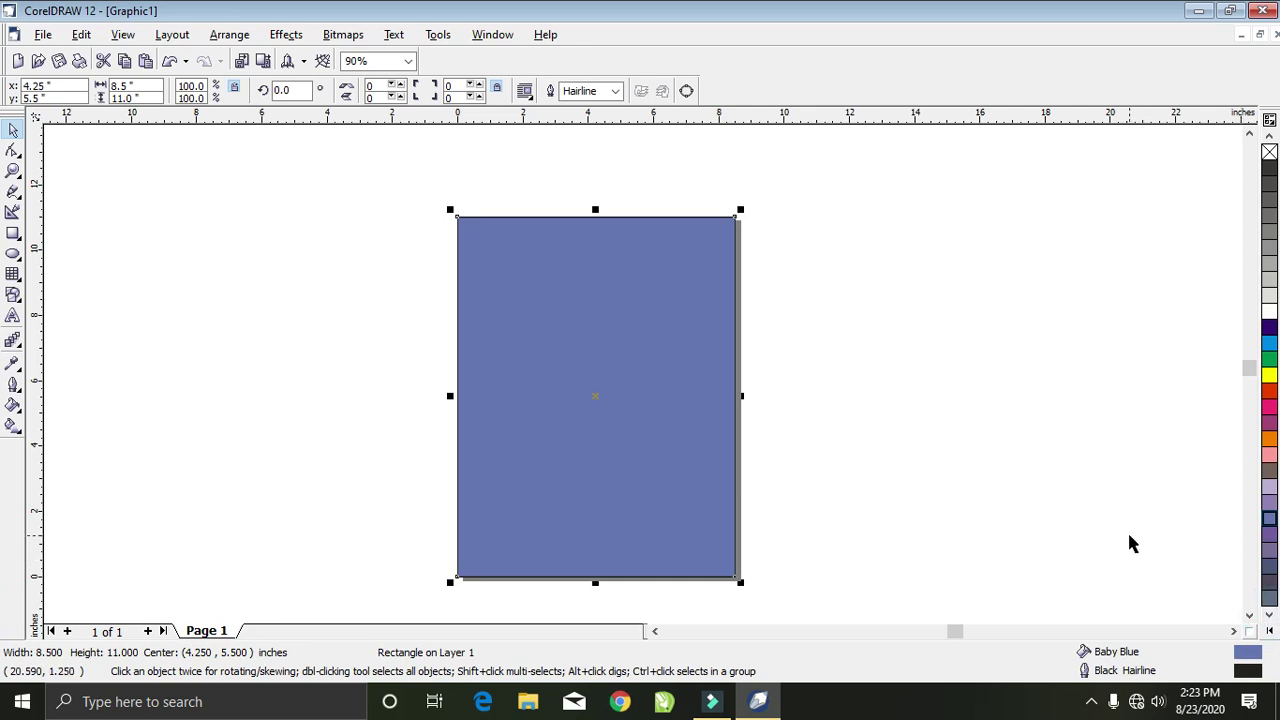
pyautogui.click(1249, 615)
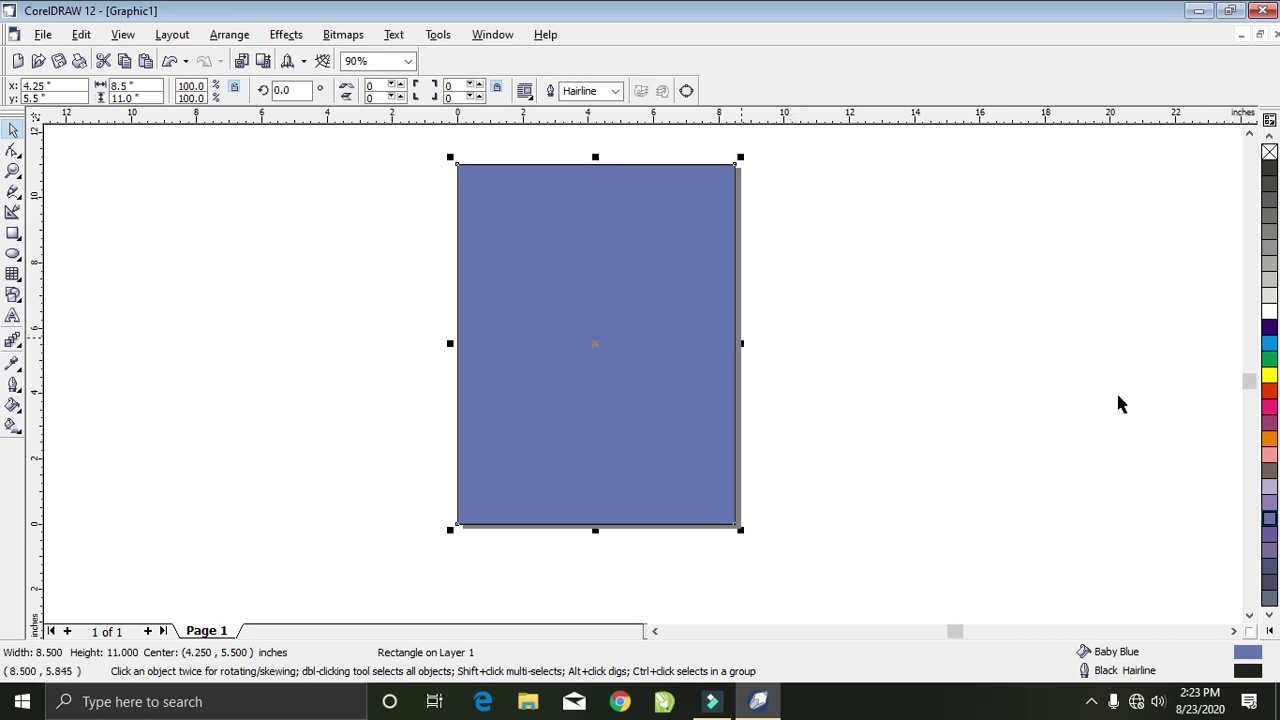
pyautogui.click(1269, 327)
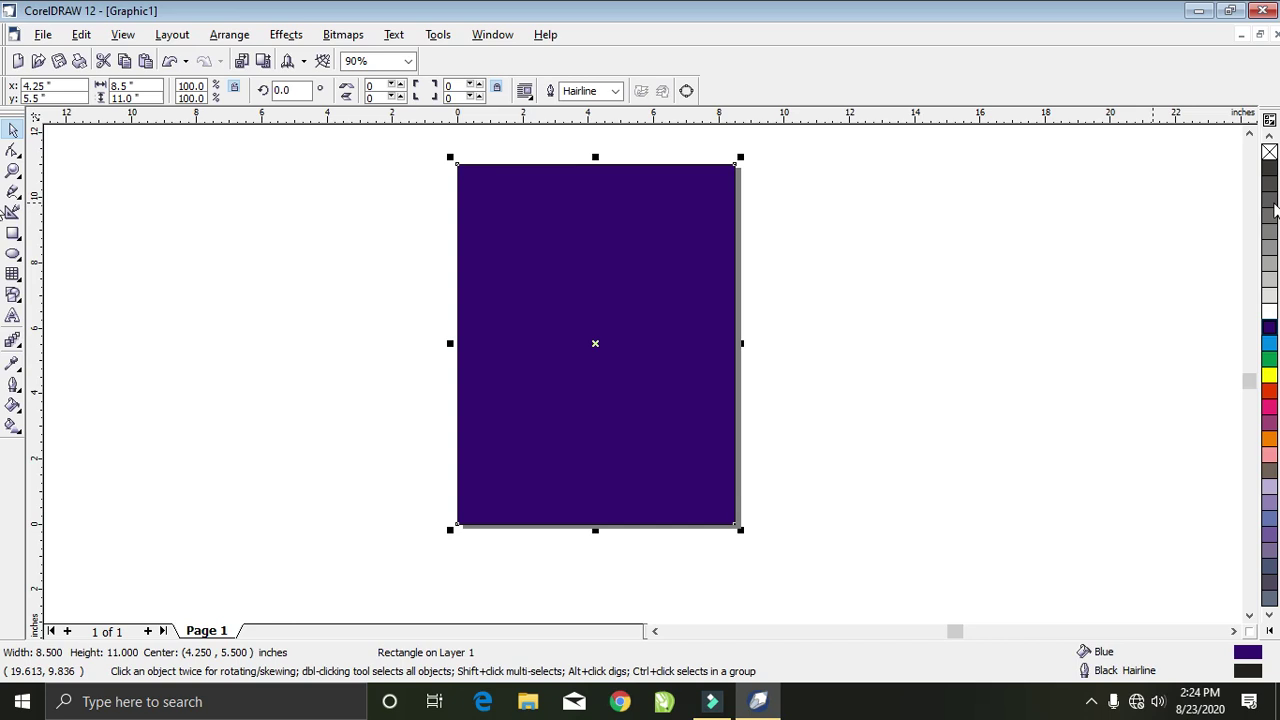
pyautogui.click(1249, 134)
pyautogui.moveTo(607, 400); pyautogui.dragTo(617, 369)
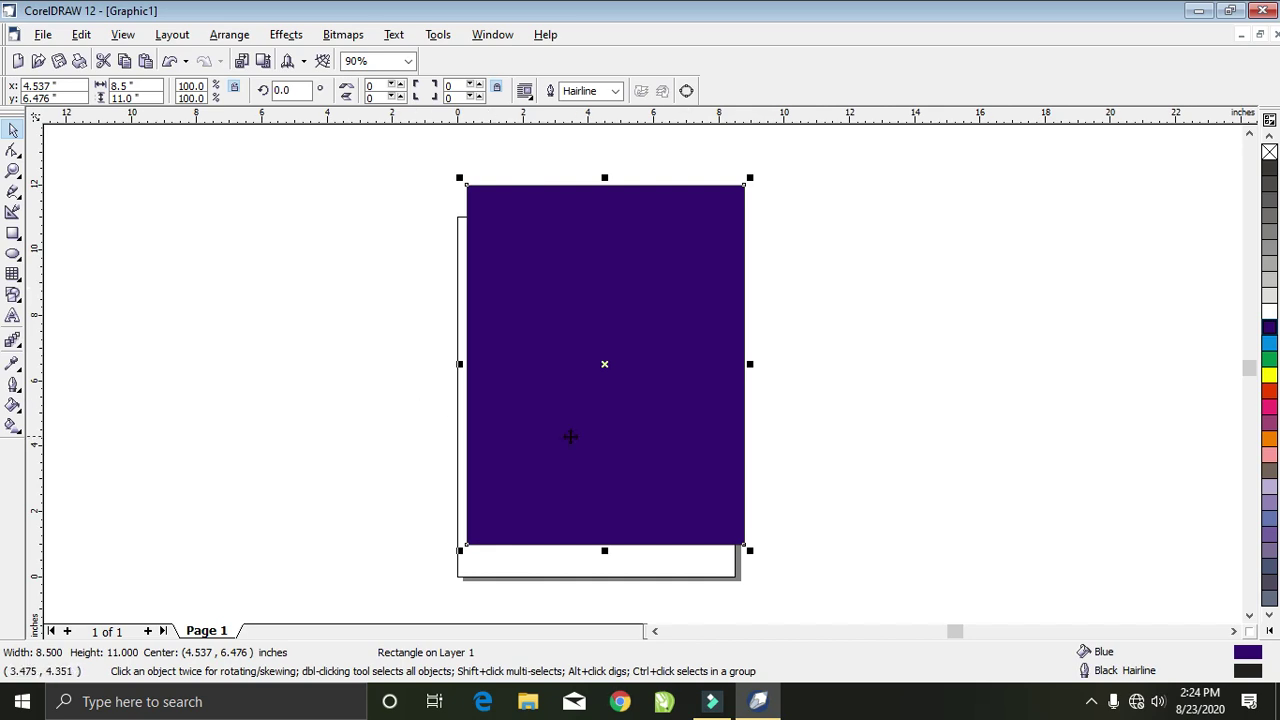
# - Paste the captured screenshot of the workspace and place it on the empty area beside the page, left of the rectangle
pyautogui.hotkey('ctrl', 'v')
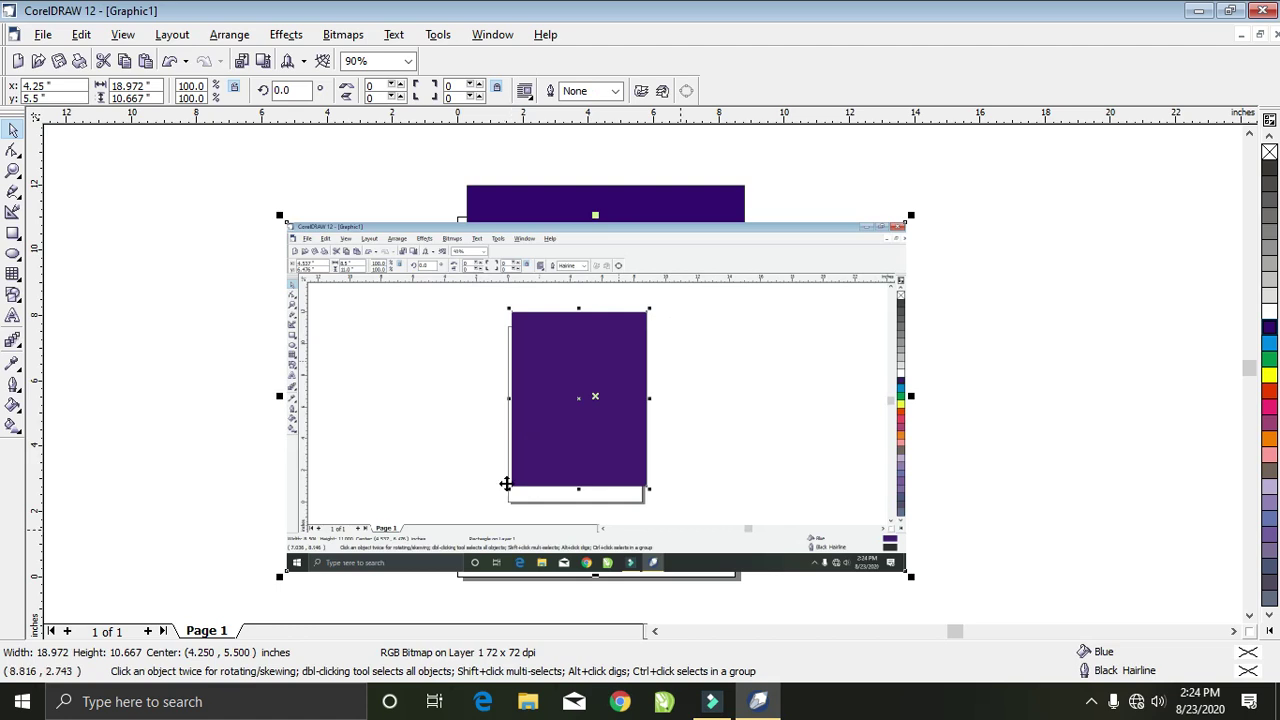
pyautogui.click(1040, 236)
pyautogui.moveTo(776, 226); pyautogui.dragTo(340, 180)
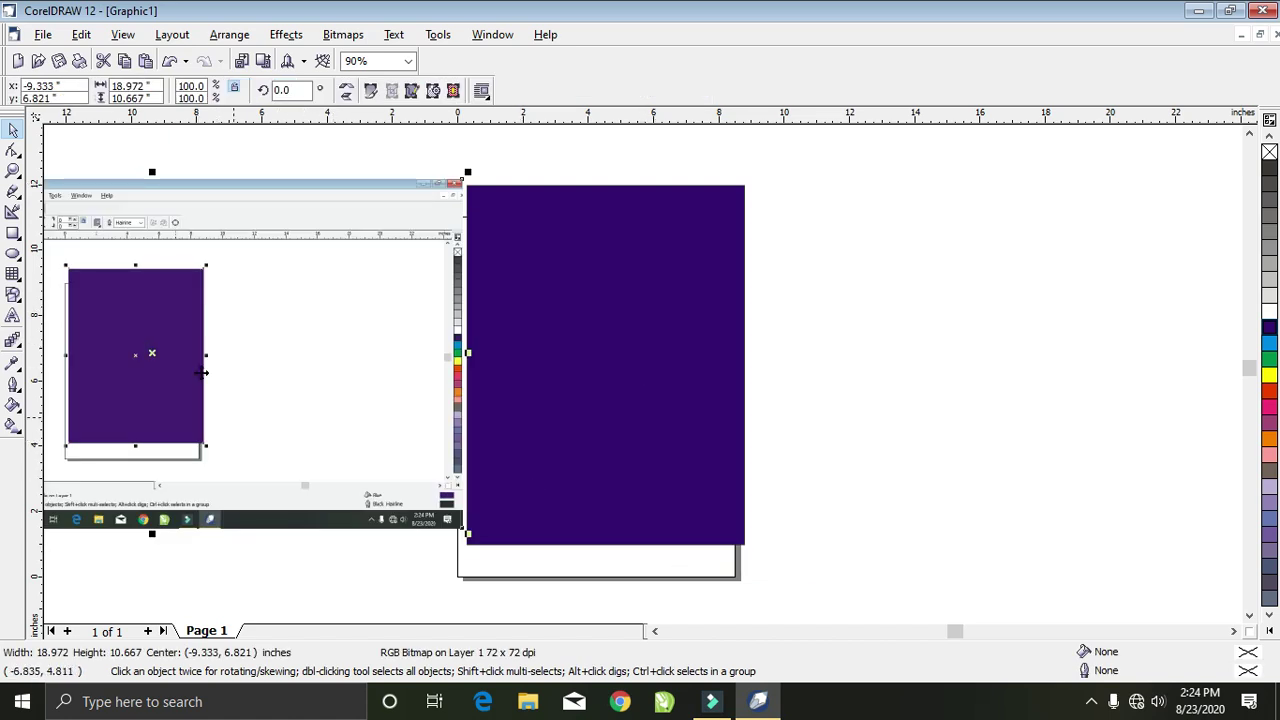
pyautogui.click(655, 631)
pyautogui.click(655, 631)
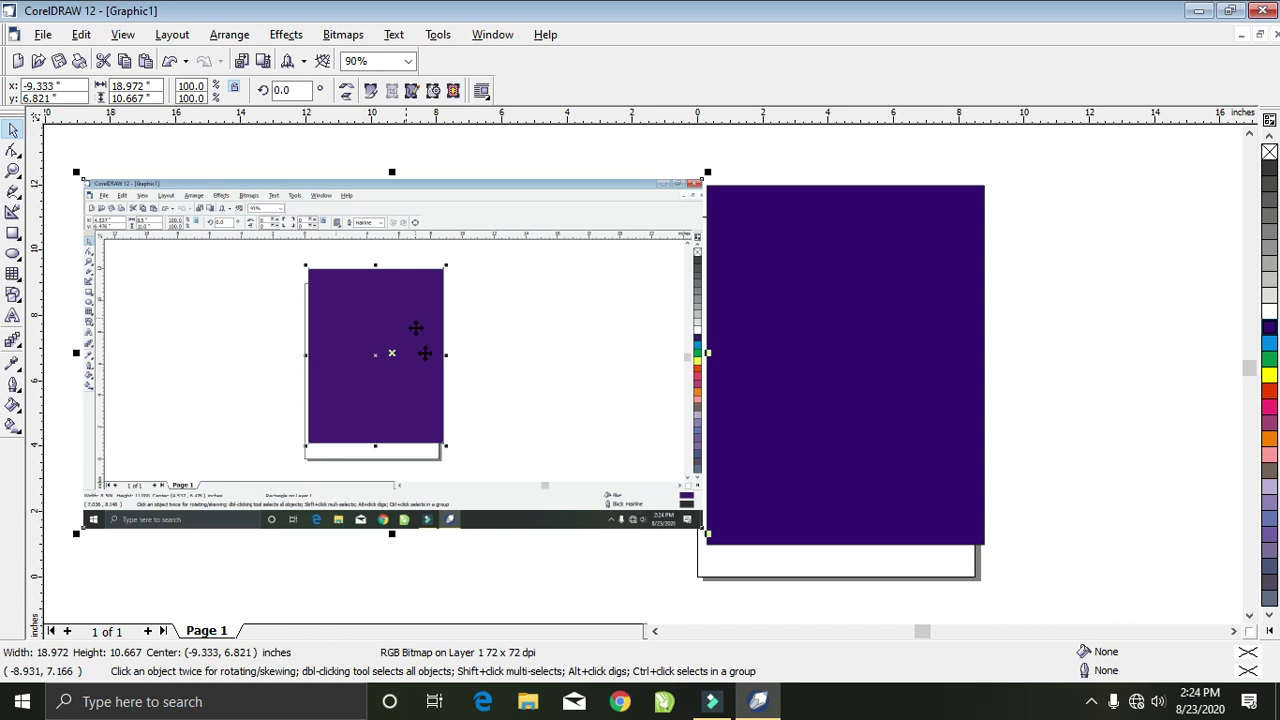
pyautogui.moveTo(686, 218); pyautogui.dragTo(671, 214)
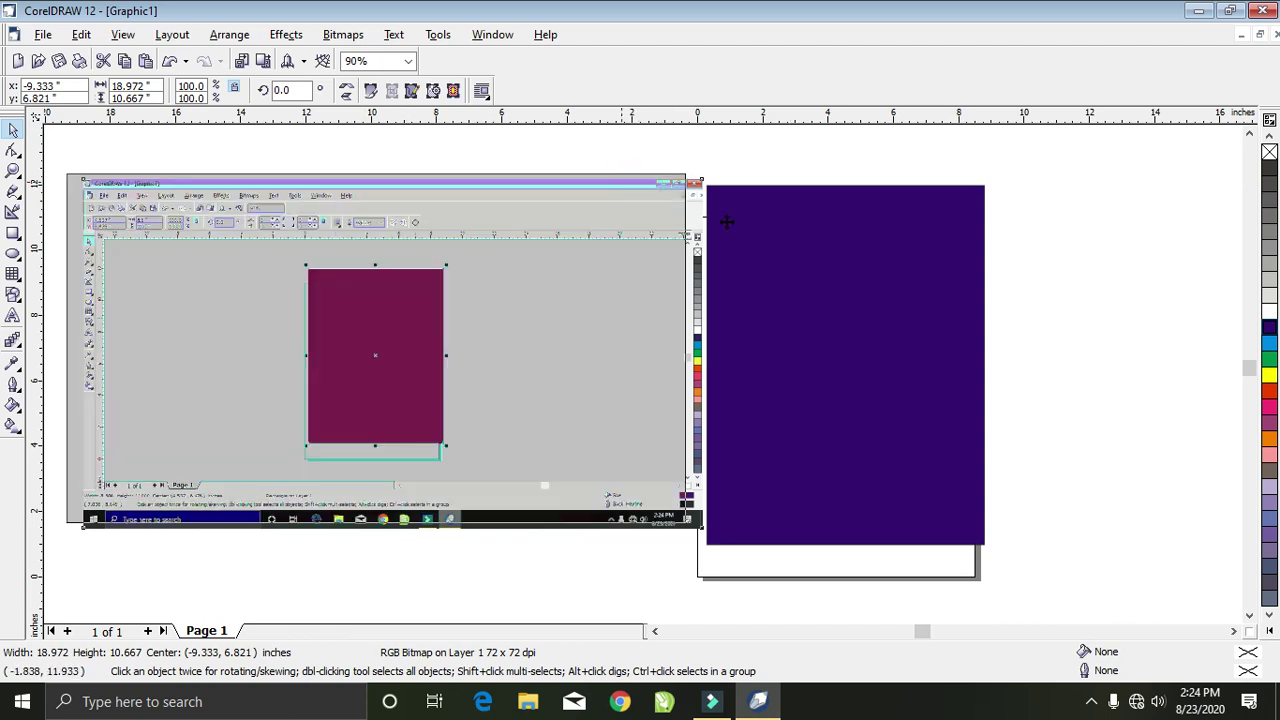
# - Center the Blue page-sized rectangle on the page
pyautogui.click(837, 337)
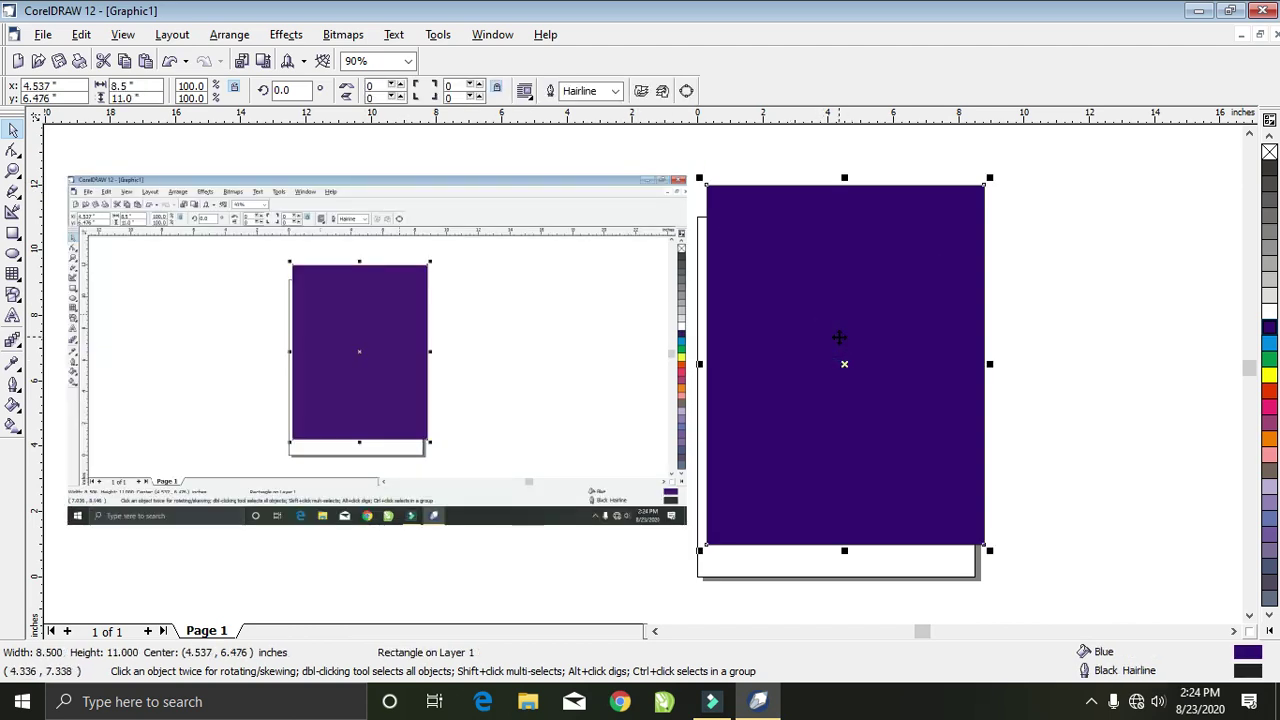
pyautogui.press('p')
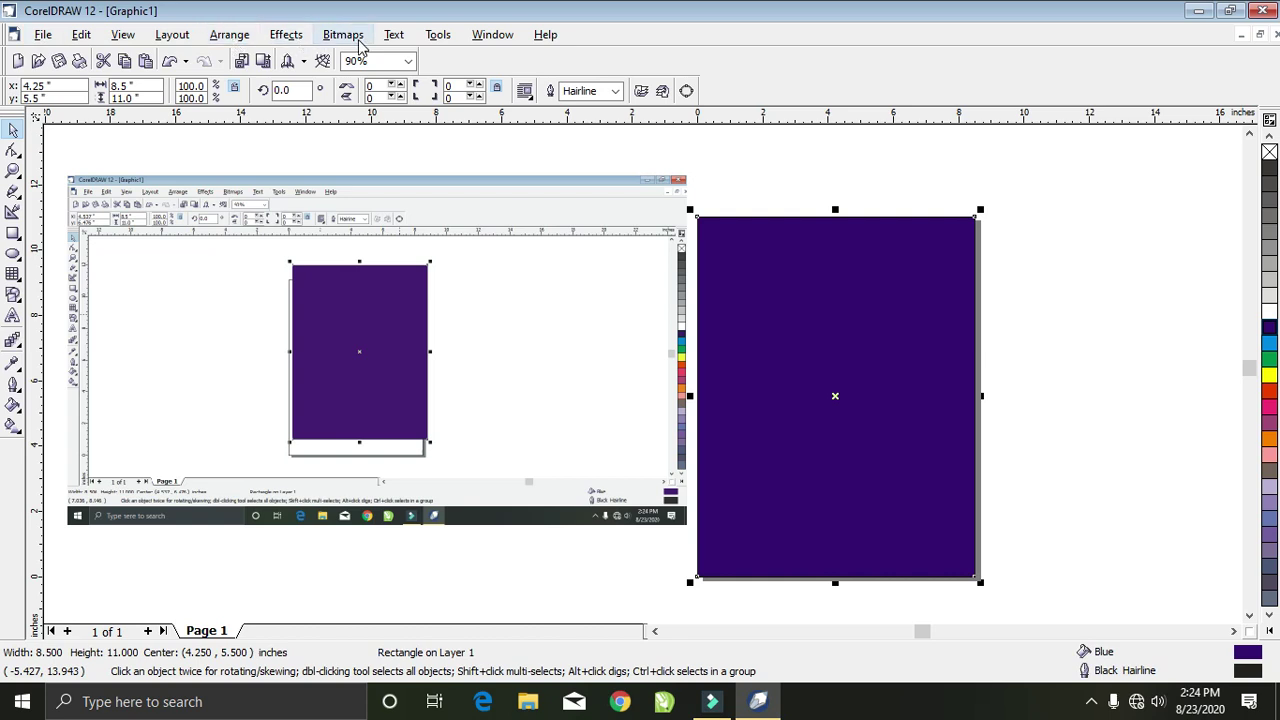
# - Set the Color Management style to Optimized for the Web
pyautogui.click(435, 38)
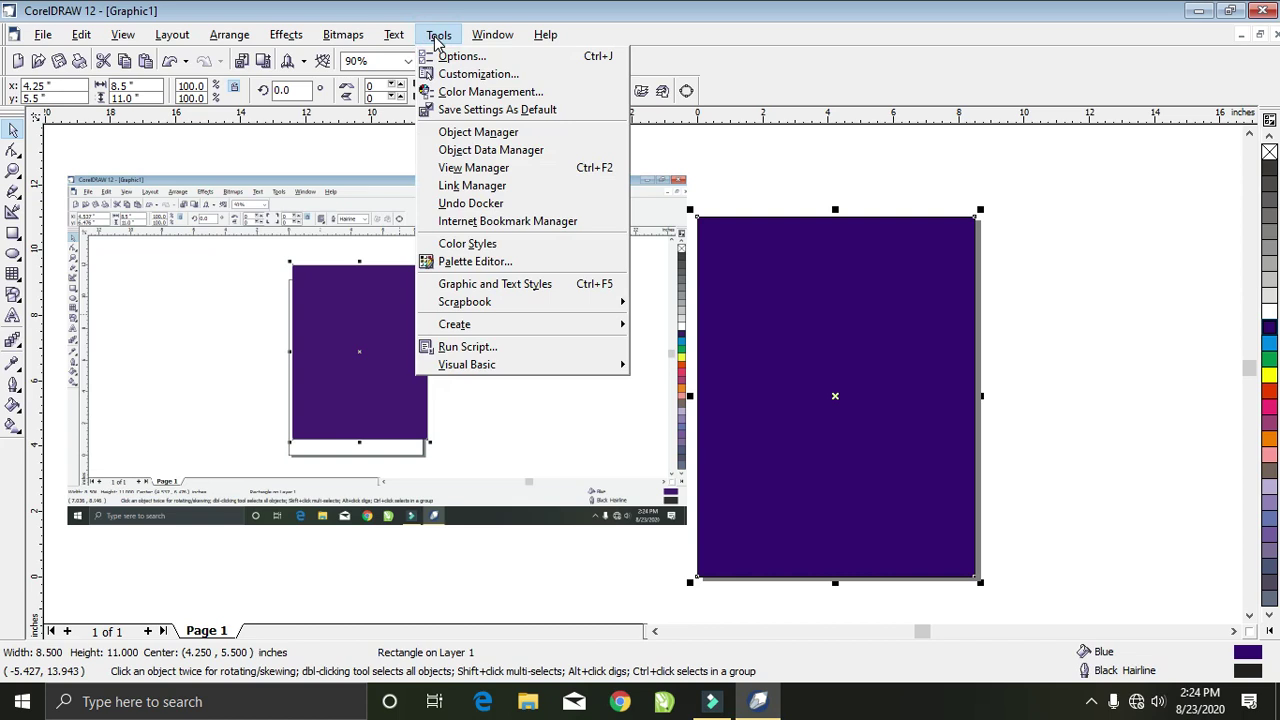
pyautogui.click(506, 93)
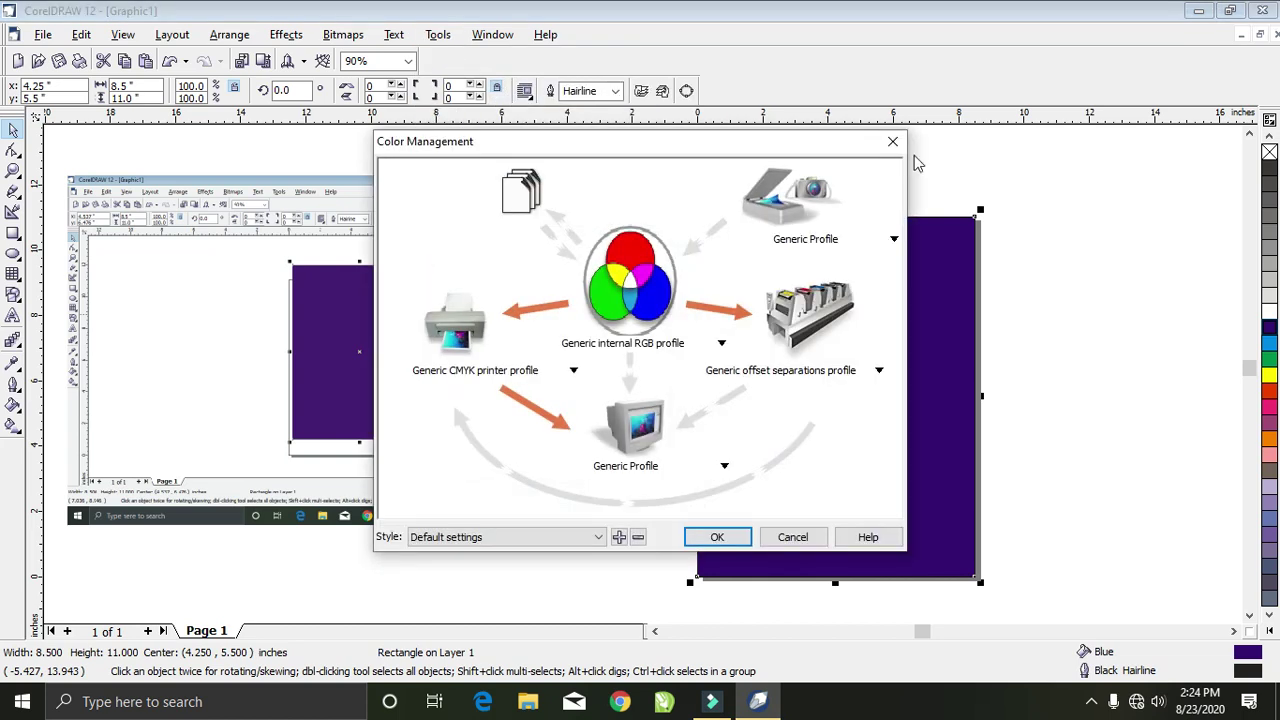
pyautogui.moveTo(655, 152)
pyautogui.mouseDown()
pyautogui.moveTo(640, 149)
pyautogui.moveTo(646, 131)
pyautogui.moveTo(658, 158)
pyautogui.mouseUp()
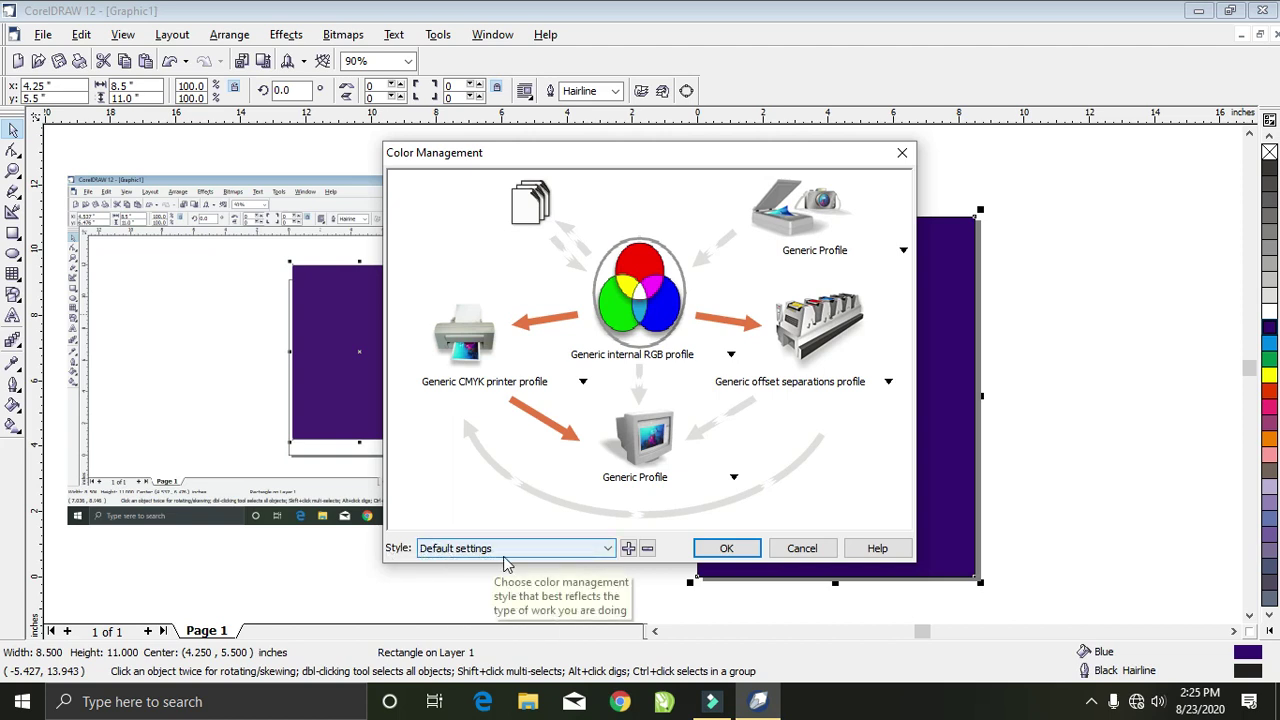
pyautogui.click(609, 550)
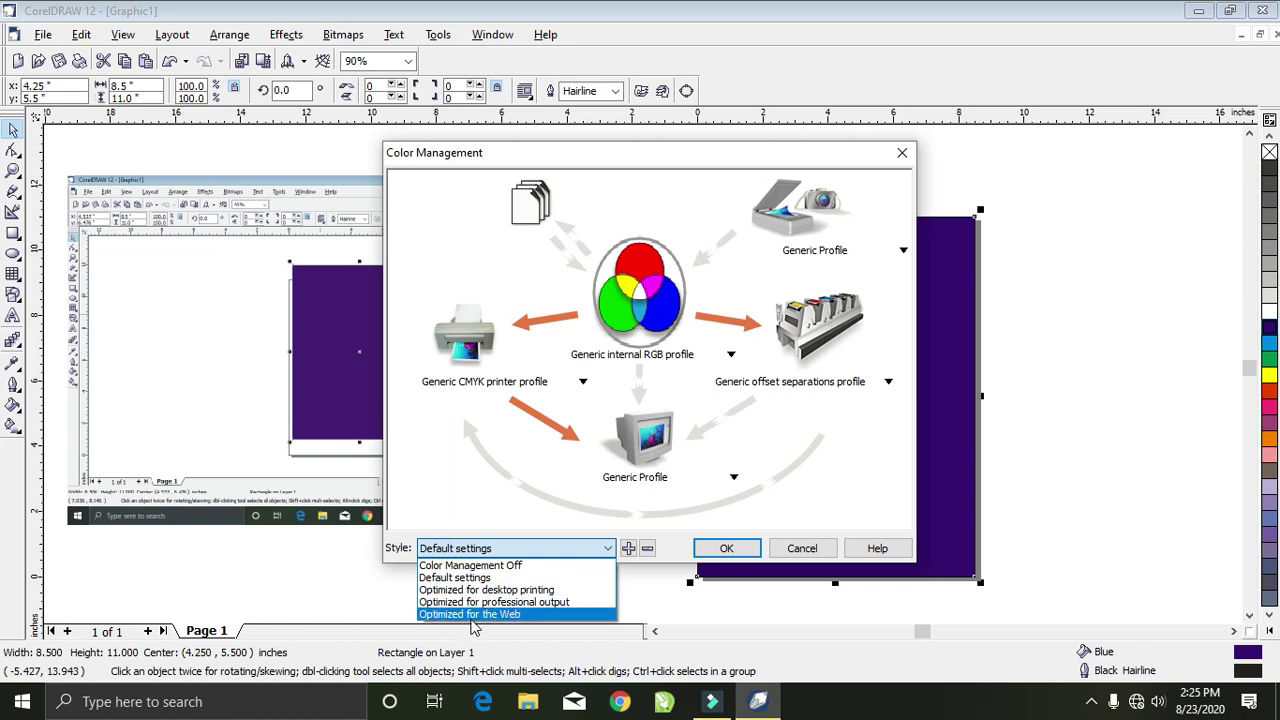
pyautogui.click(500, 616)
pyautogui.click(730, 549)
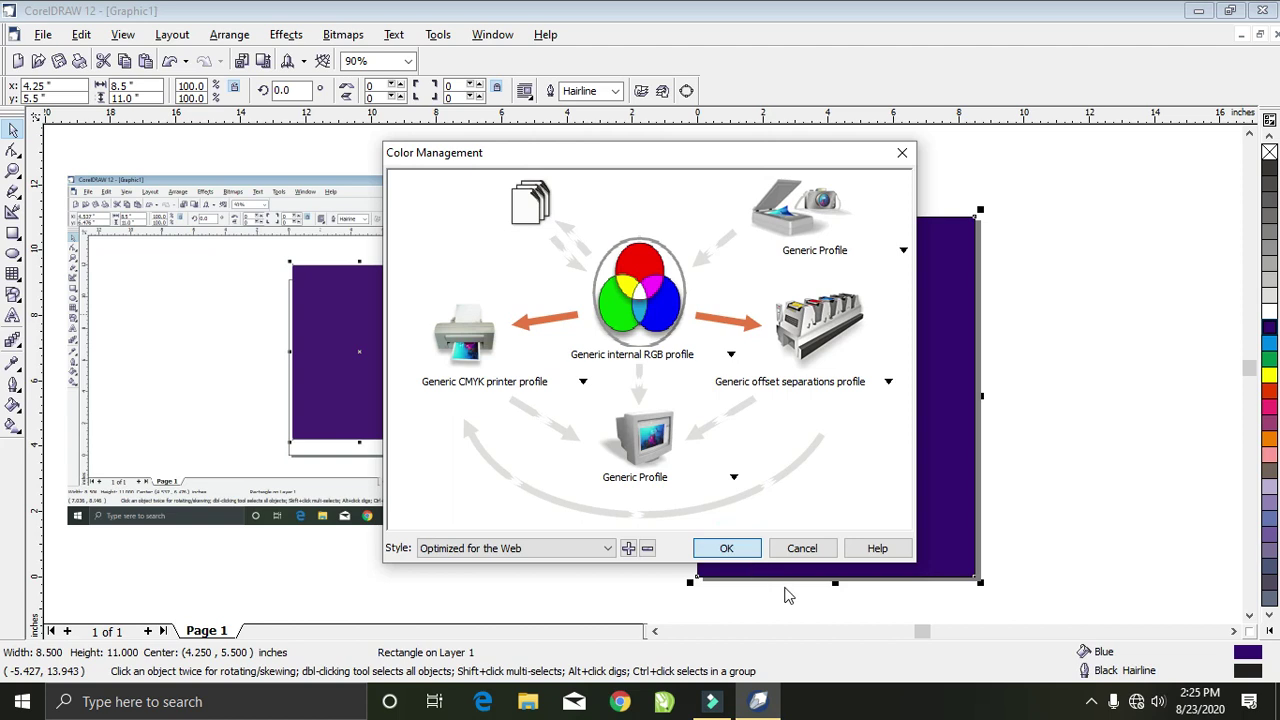
# - Move the Blue rectangle off the page onto the right part of the pasted screenshot and bring it to the front
pyautogui.click(1096, 318)
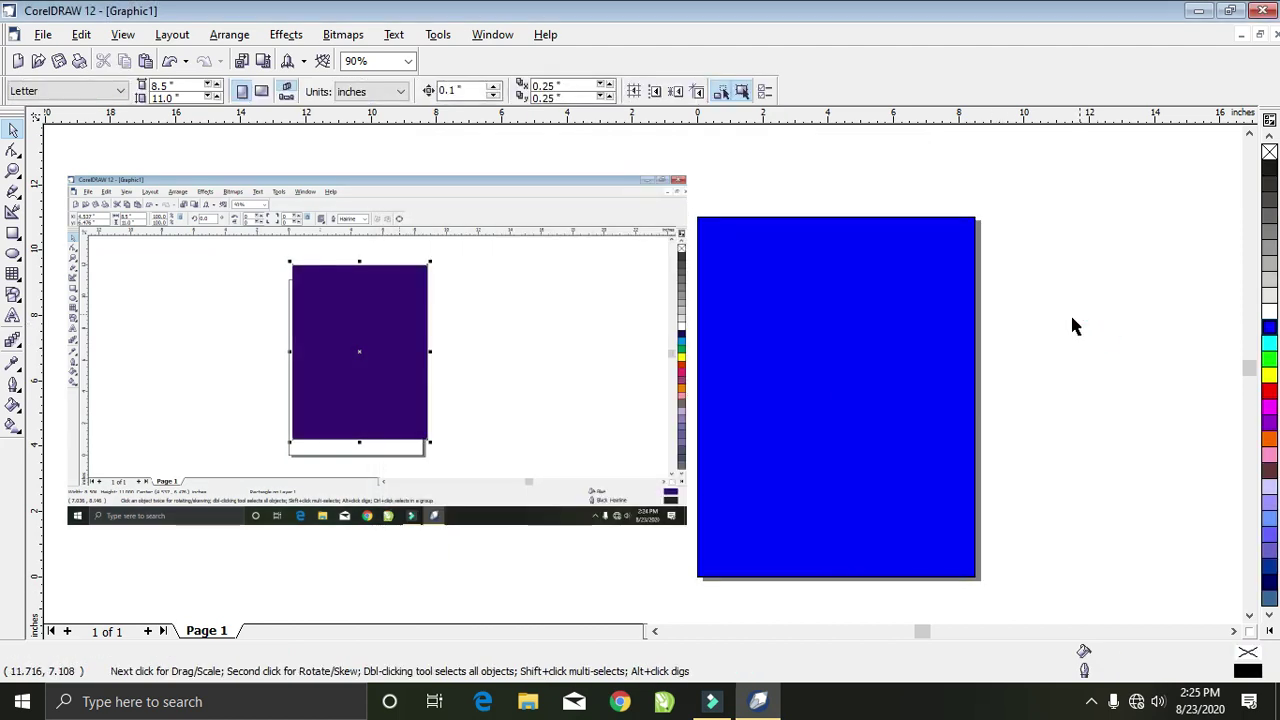
pyautogui.click(885, 374)
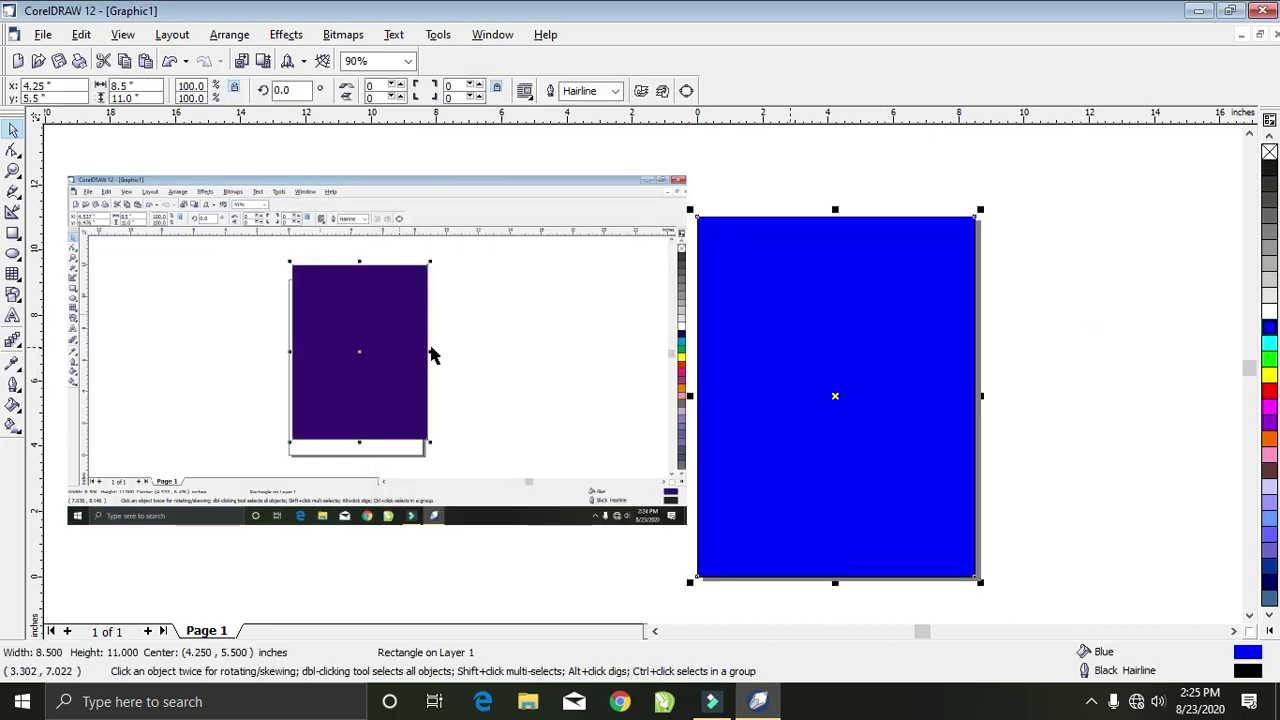
pyautogui.scroll(3, 347, 347)
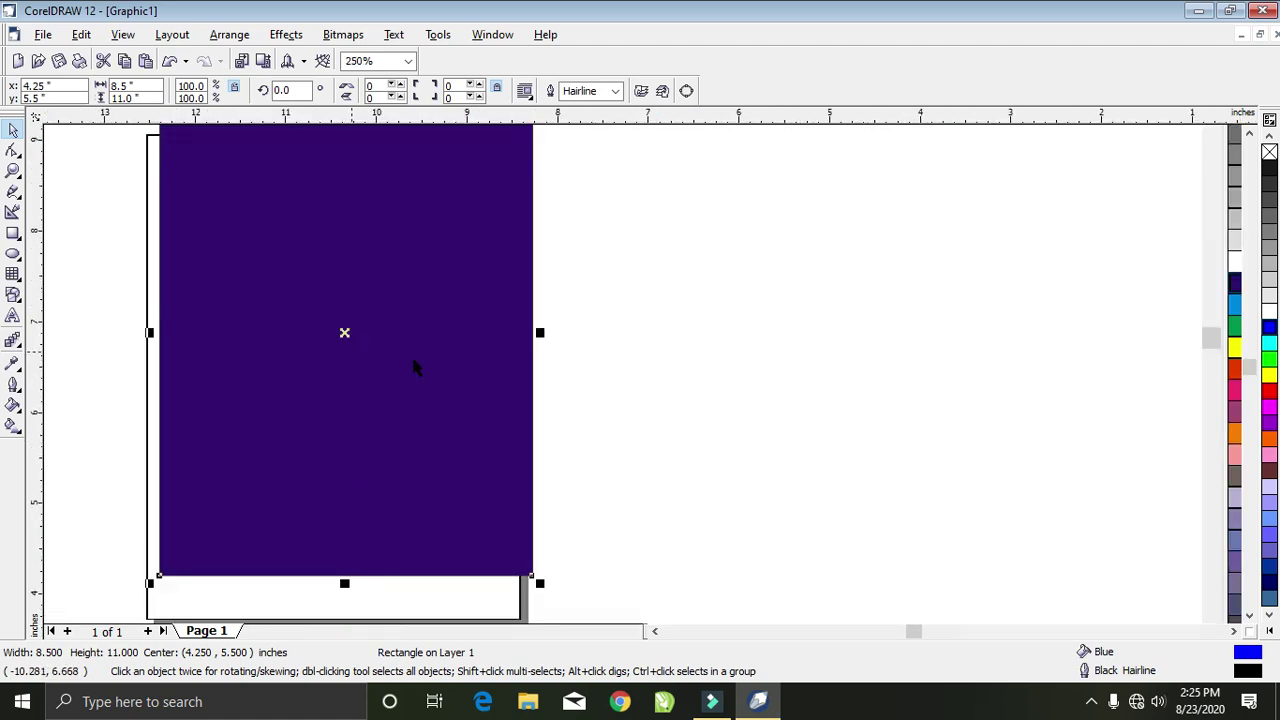
pyautogui.scroll(-3, 415, 367)
pyautogui.moveTo(1030, 402); pyautogui.dragTo(792, 378)
pyautogui.hotkey('shift', 'pageup')
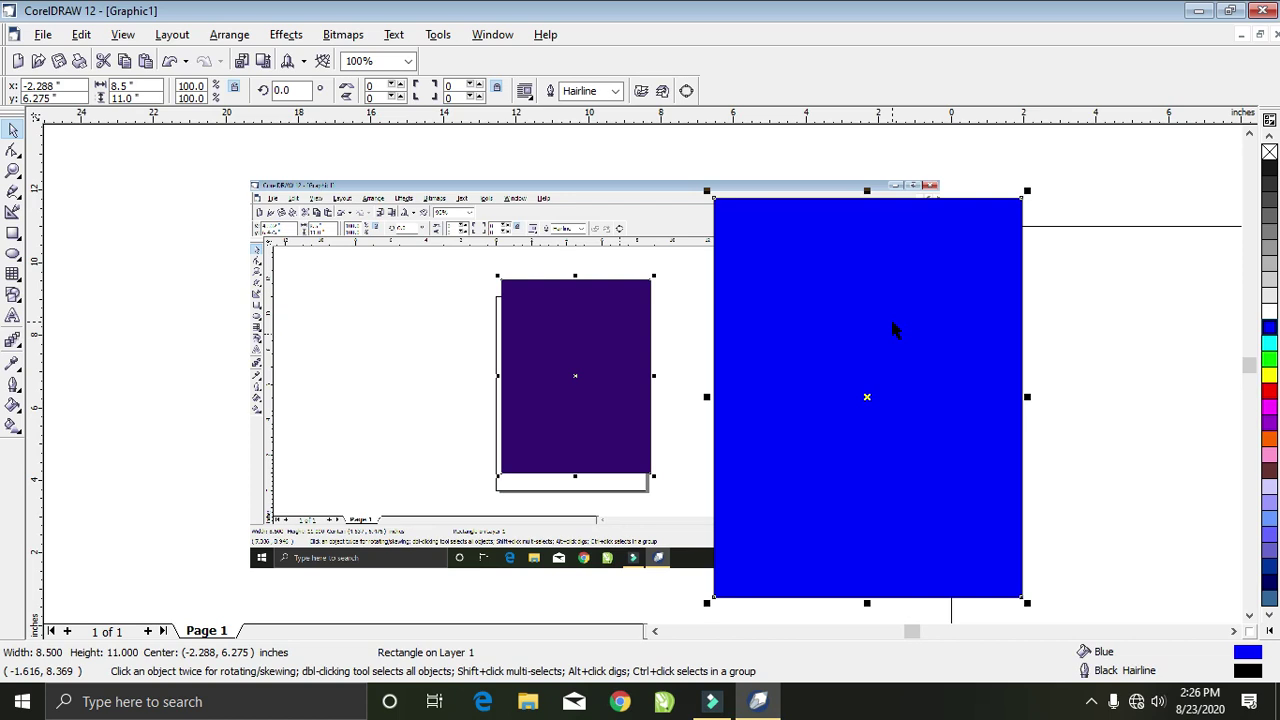
# - Scale the Blue rectangle to about 54% and place it right beside the screenshot's purple rectangle to compare the two colors
pyautogui.moveTo(1027, 190); pyautogui.dragTo(958, 284)
pyautogui.moveTo(860, 390); pyautogui.dragTo(740, 377)
pyautogui.scroll(5, 655, 357)
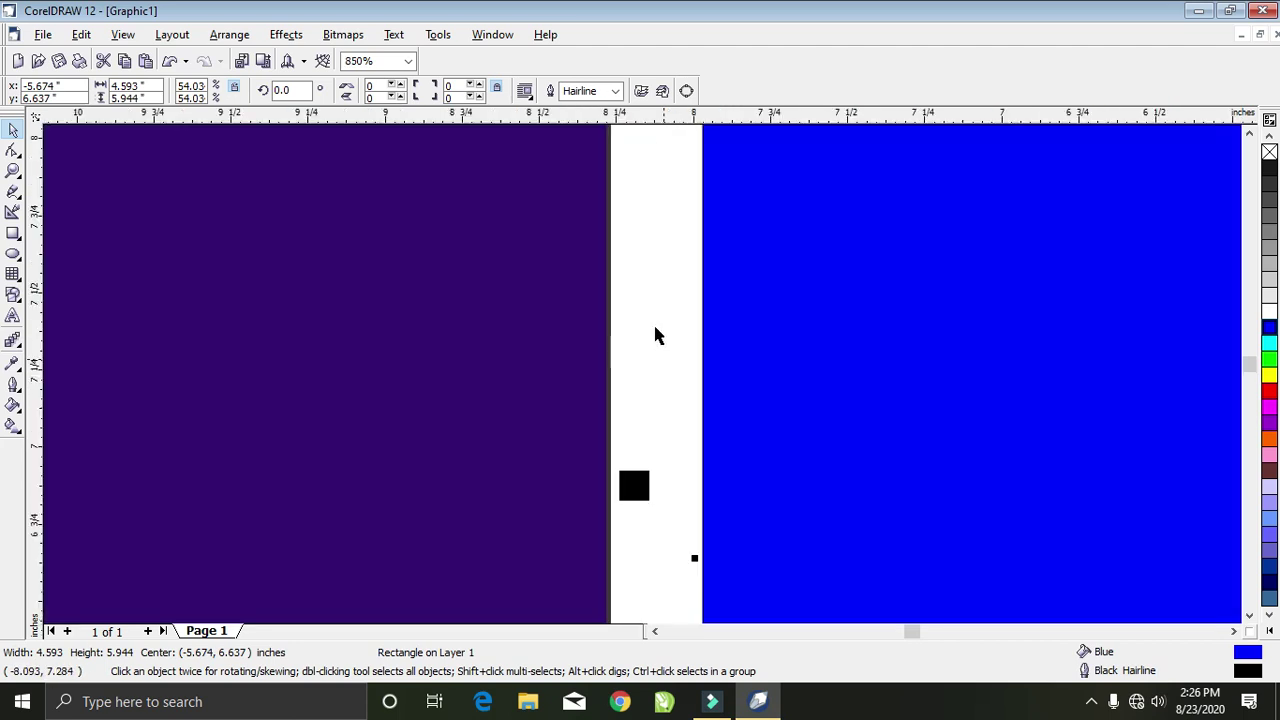
pyautogui.scroll(-5, 645, 460)
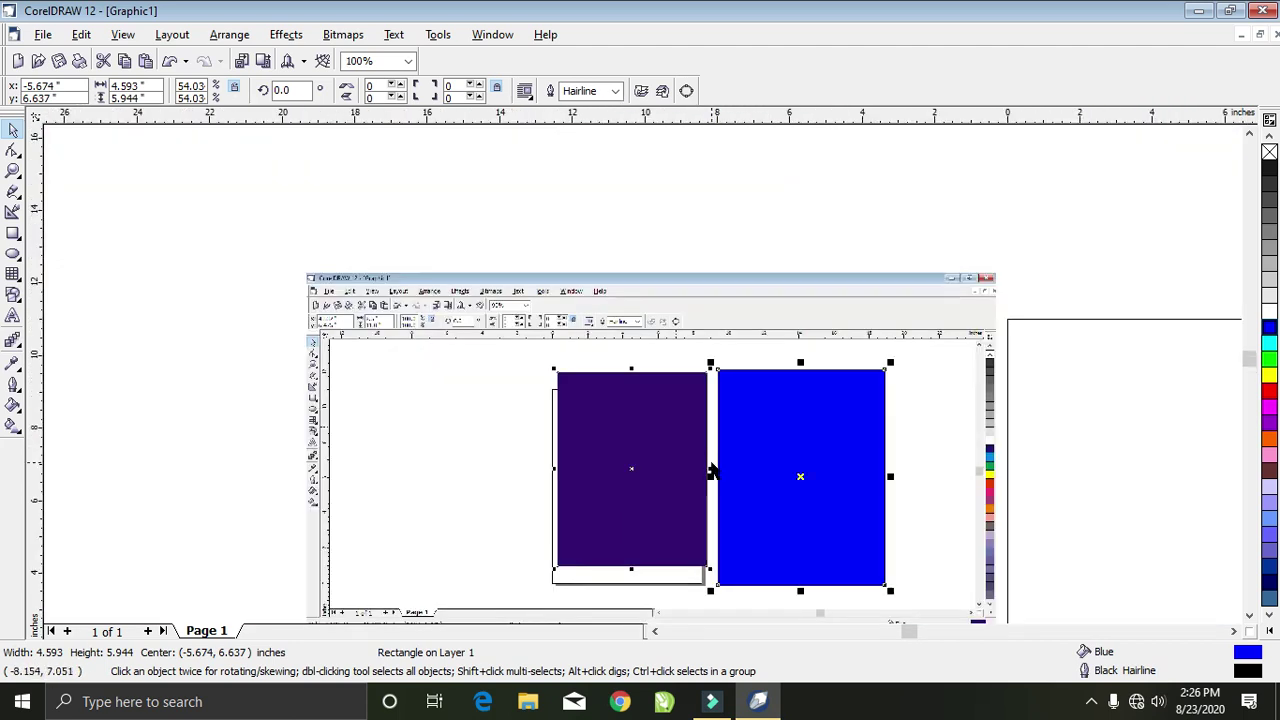
pyautogui.scroll(3, 655, 464)
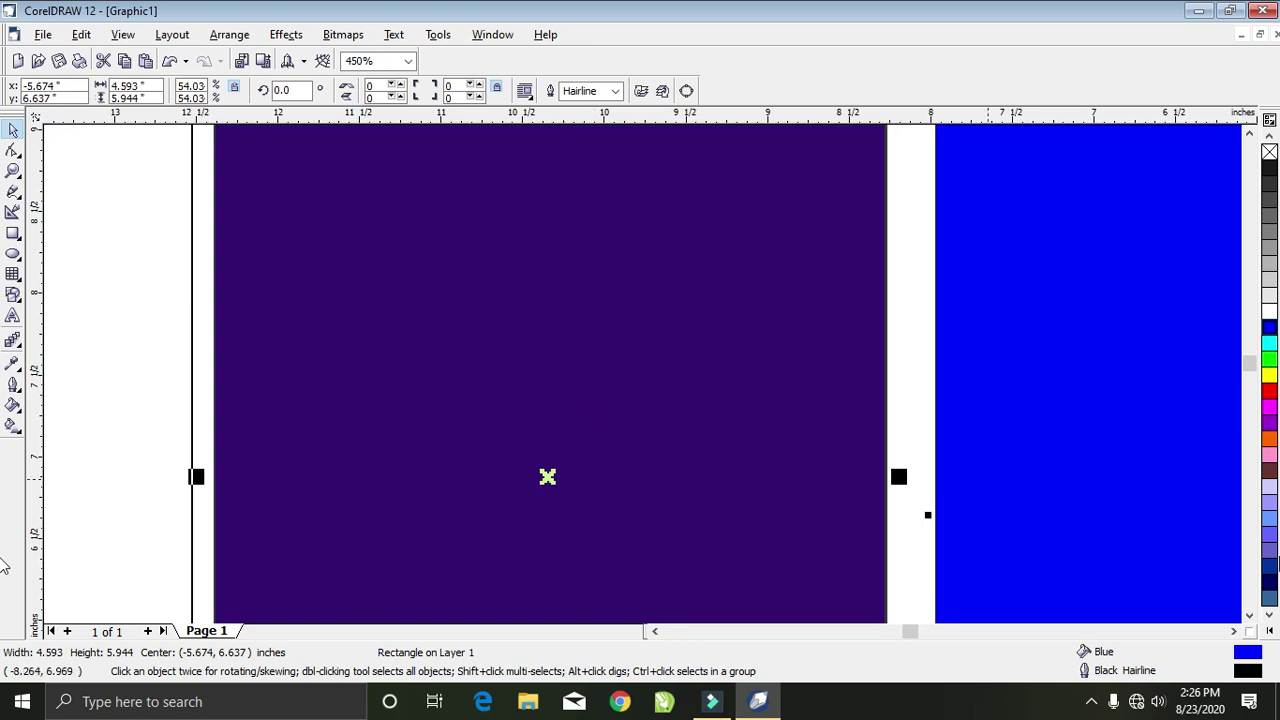
pyautogui.click(1234, 631)
pyautogui.click(1236, 631)
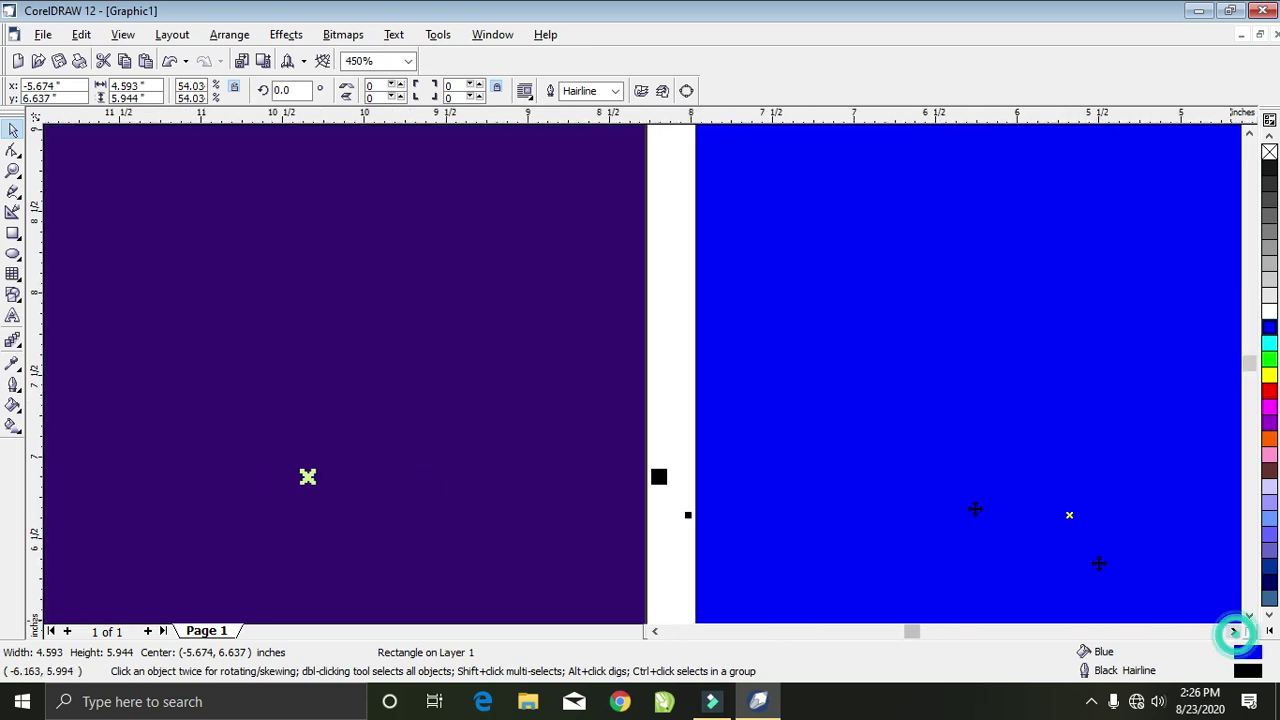
pyautogui.scroll(-4, 951, 425)
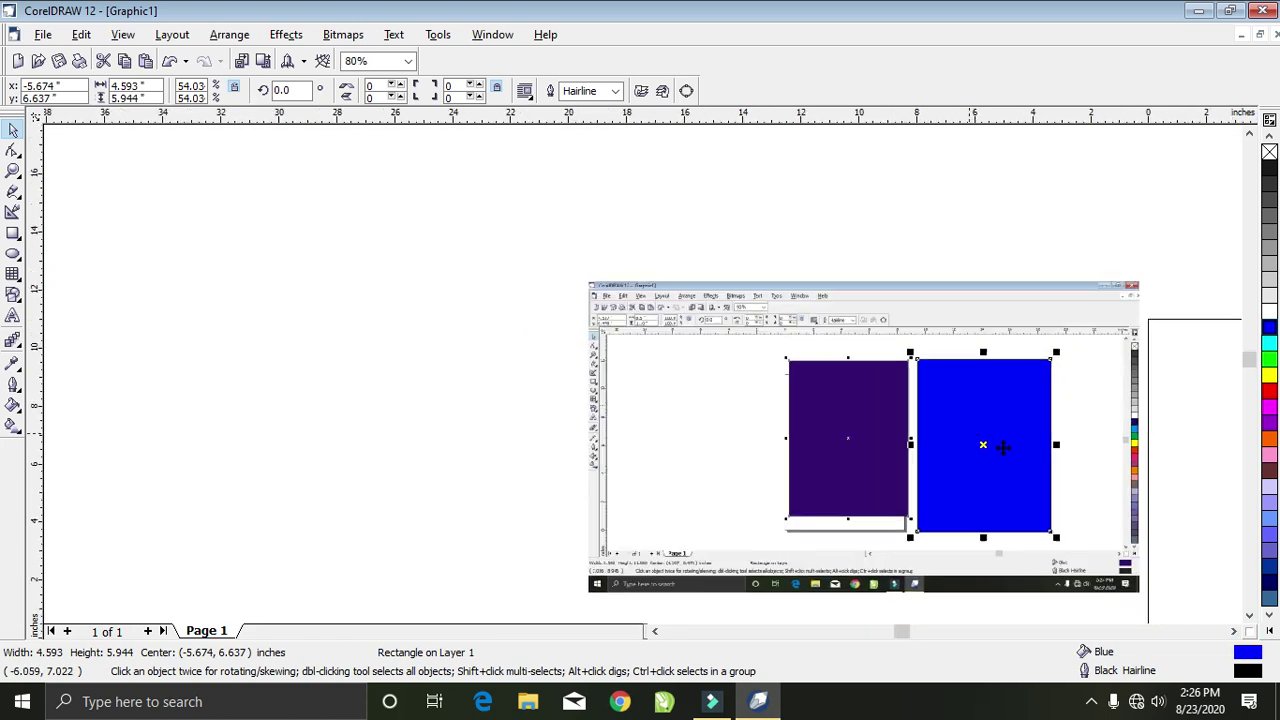
# - Delete the pasted screenshot together with the Blue rectangle
pyautogui.click(1249, 615)
pyautogui.click(1249, 615)
pyautogui.moveTo(1173, 160); pyautogui.dragTo(437, 534)
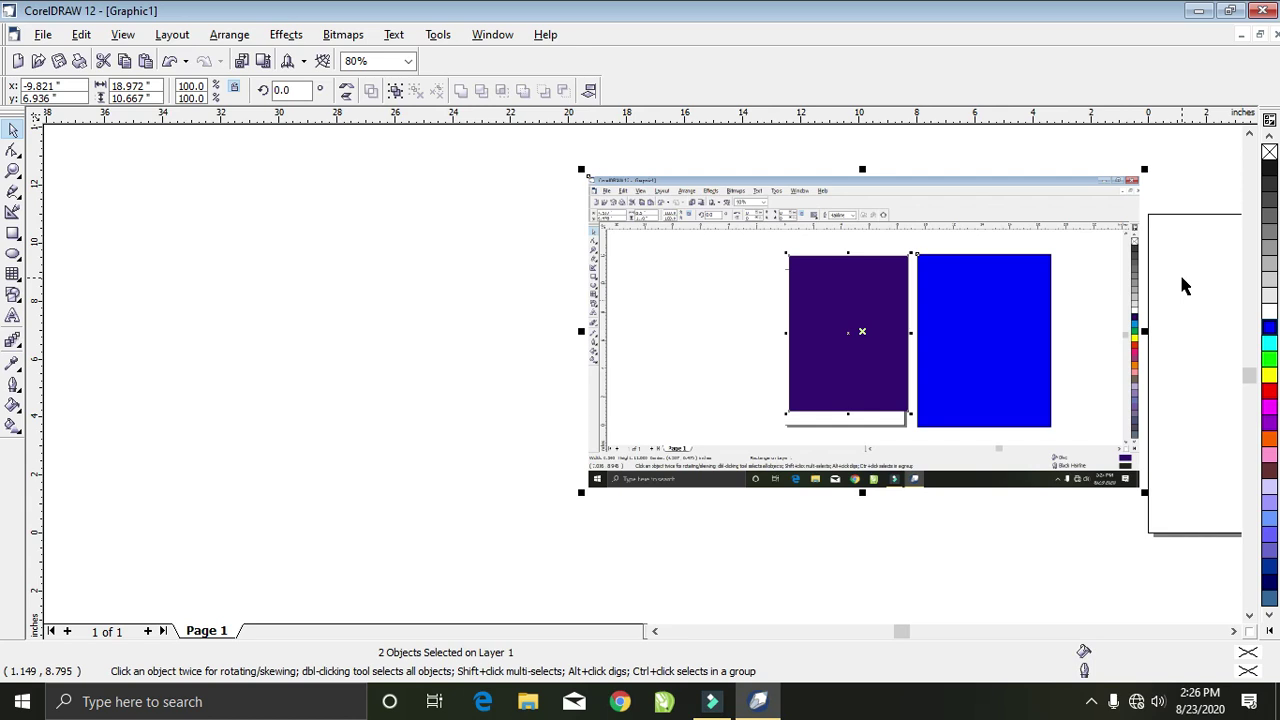
pyautogui.press('Delete')
pyautogui.click(712, 701)
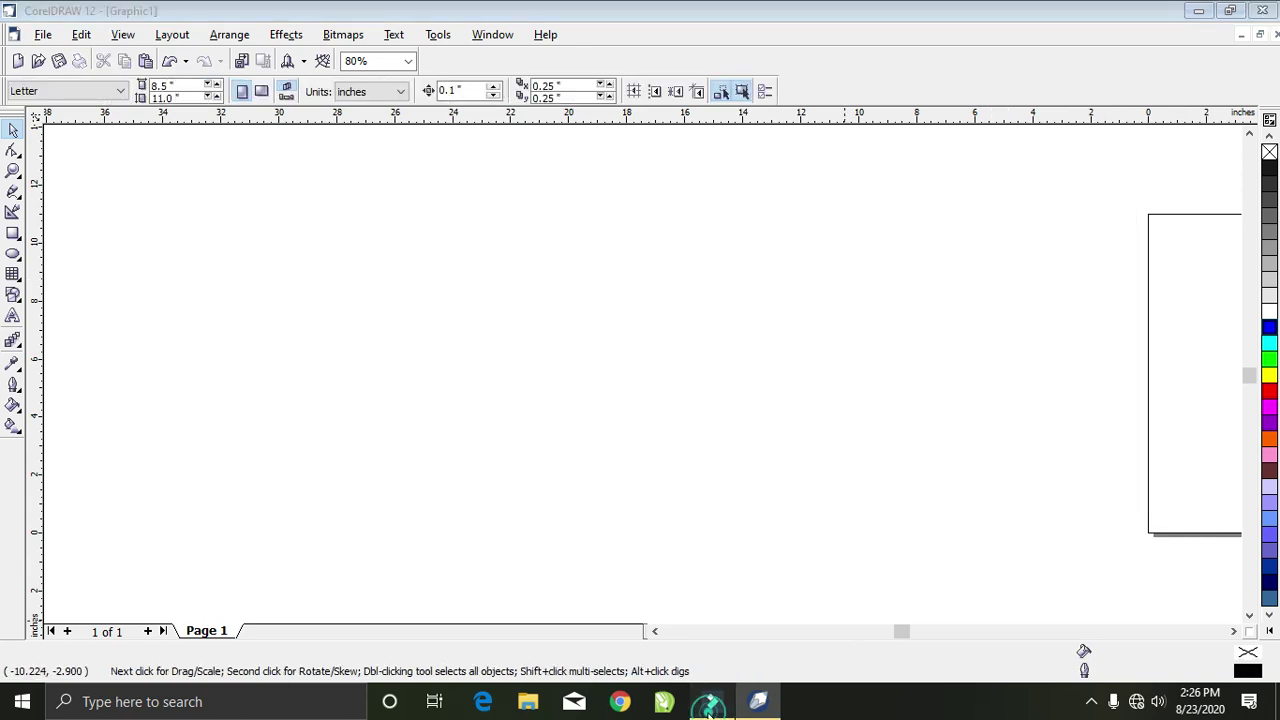